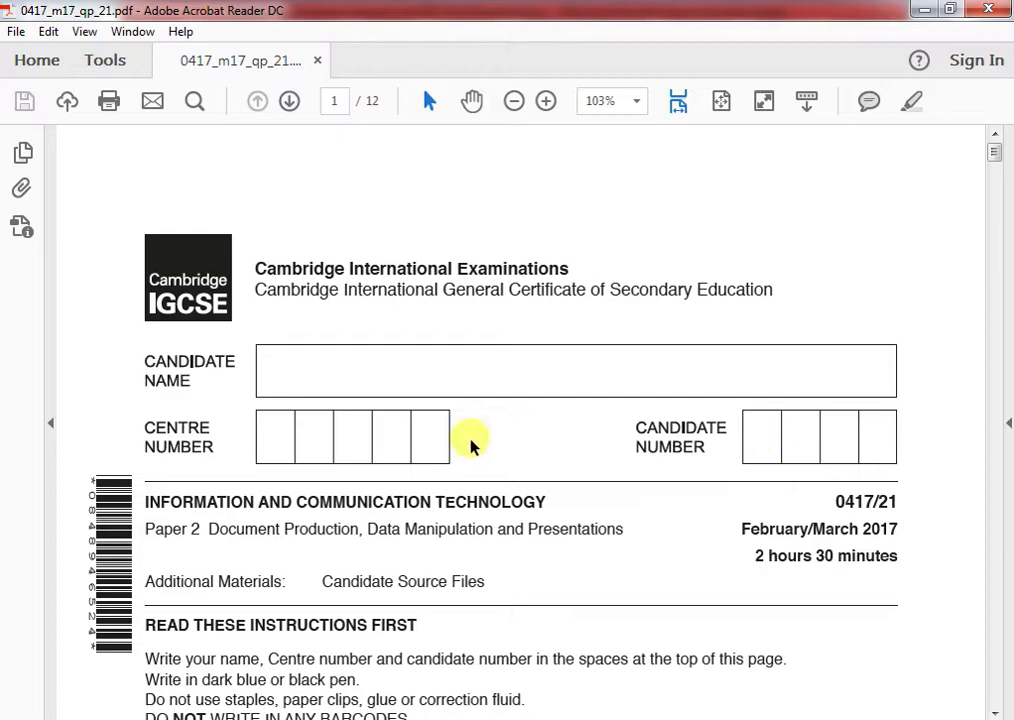
- Select the Task 1 introduction and instructions on page 2, then go to the P2 folder
scroll(466, 421, "down", 4)
- Select the paper code, date and duration lines on the exam paper's cover
scroll(475, 382, "up", 2)
scroll(475, 375, "up", 5)
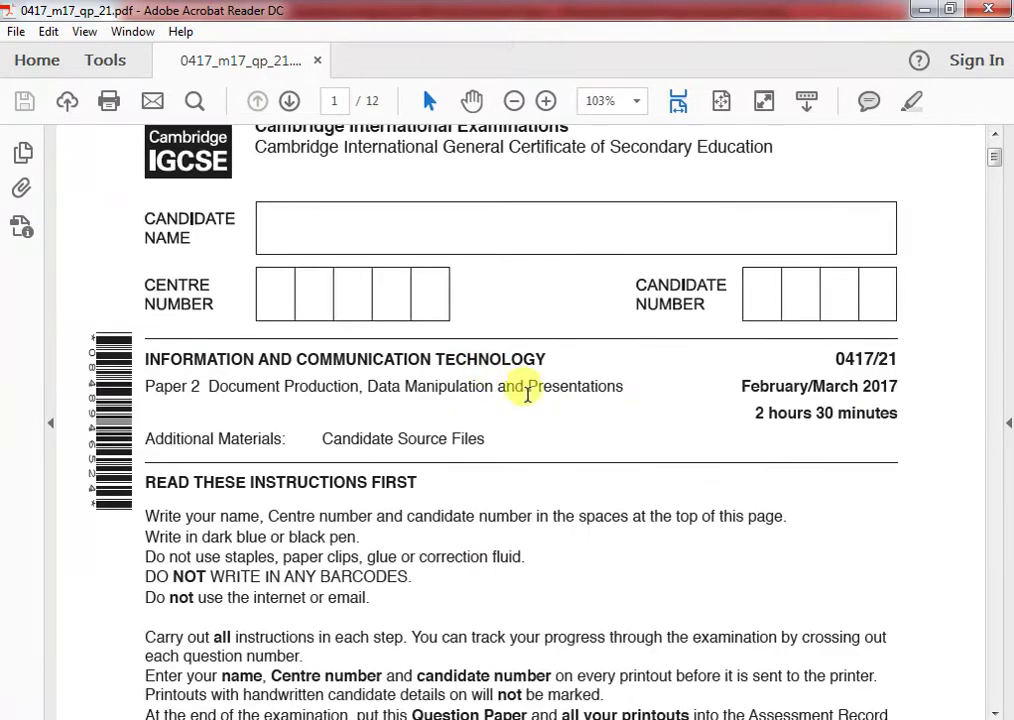
scroll(525, 391, "up", 3)
left_click_drag(835, 505, 903, 560)
scroll(690, 487, "down", 5)
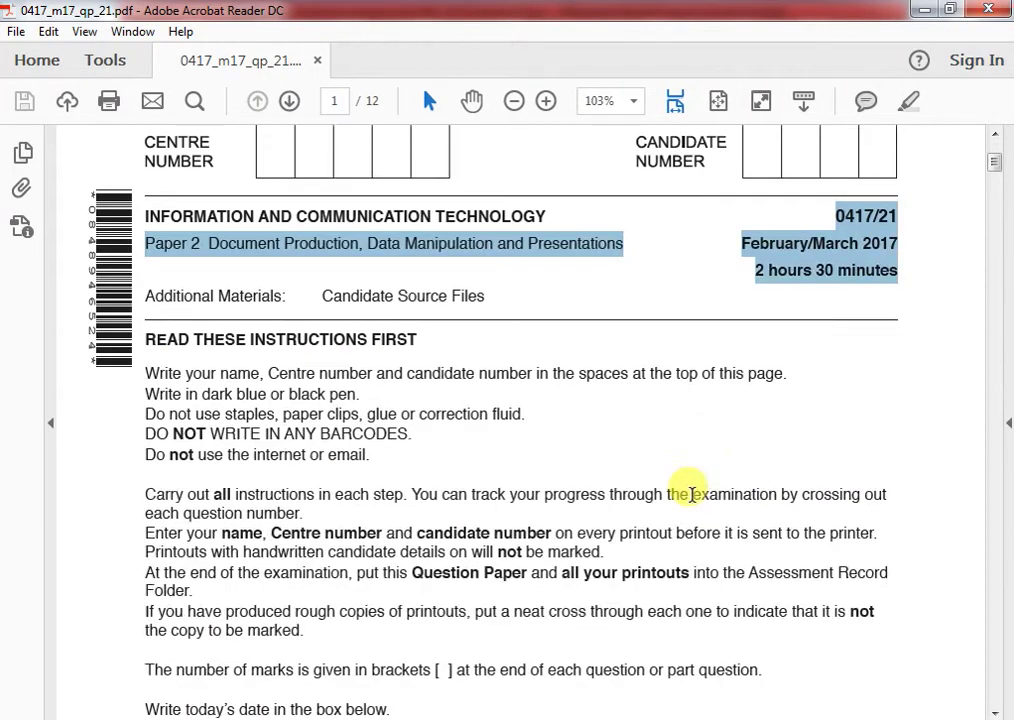
scroll(611, 453, "down", 10)
scroll(607, 424, "down", 4)
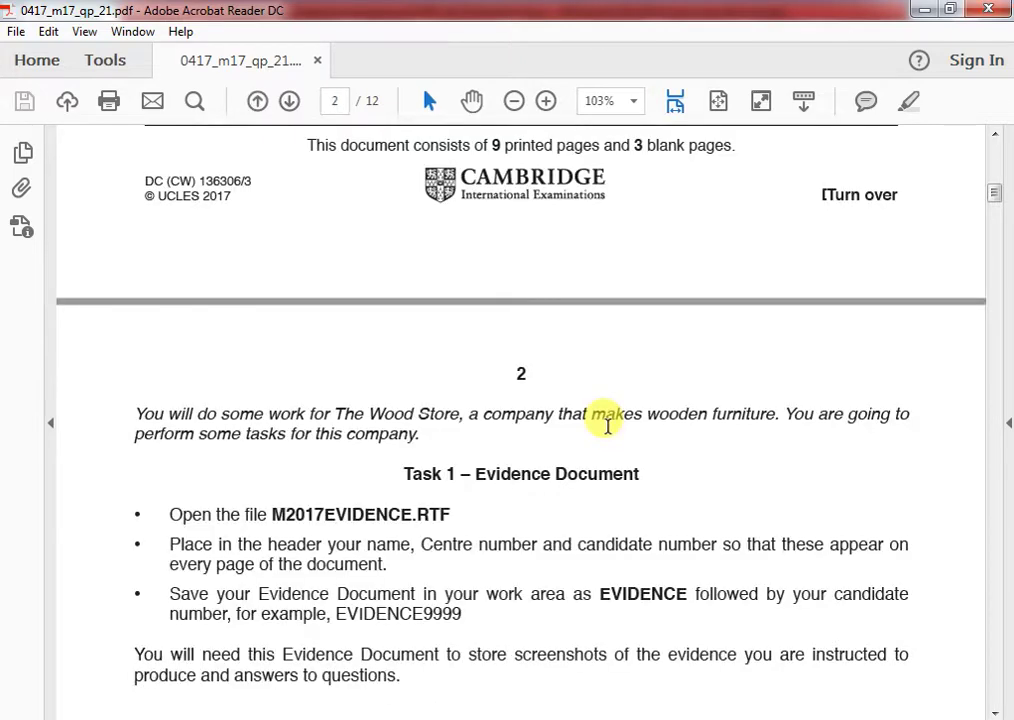
scroll(607, 423, "down", 3)
mouse_move(133, 214)
left_mouse_down()
mouse_move(455, 465)
mouse_move(403, 487)
left_mouse_up()
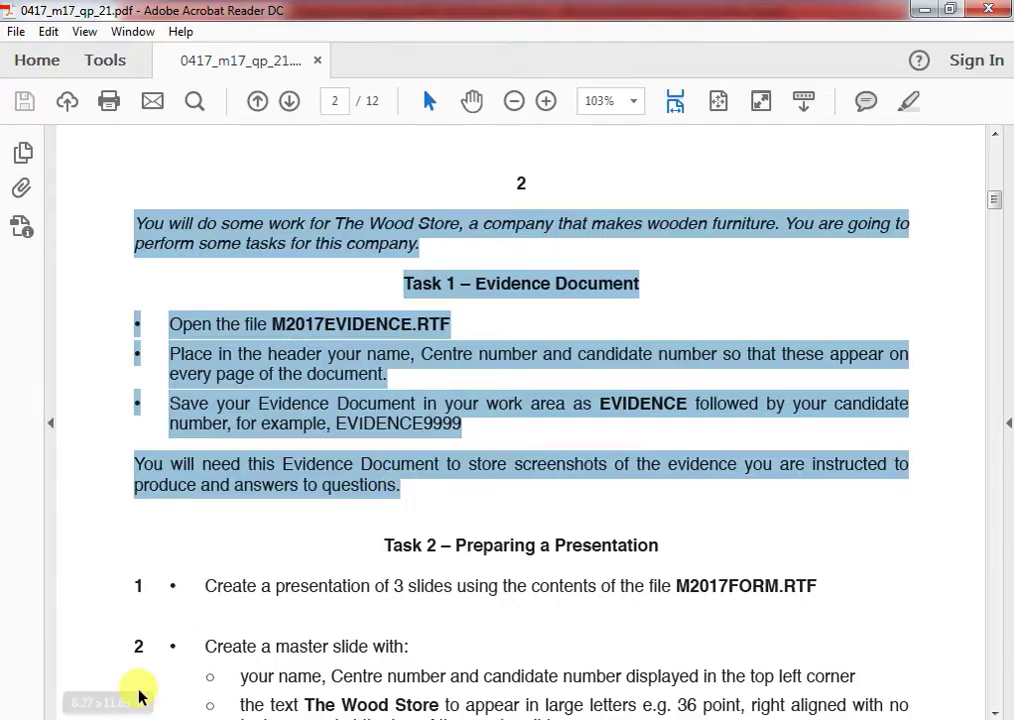
key("alt+Tab")
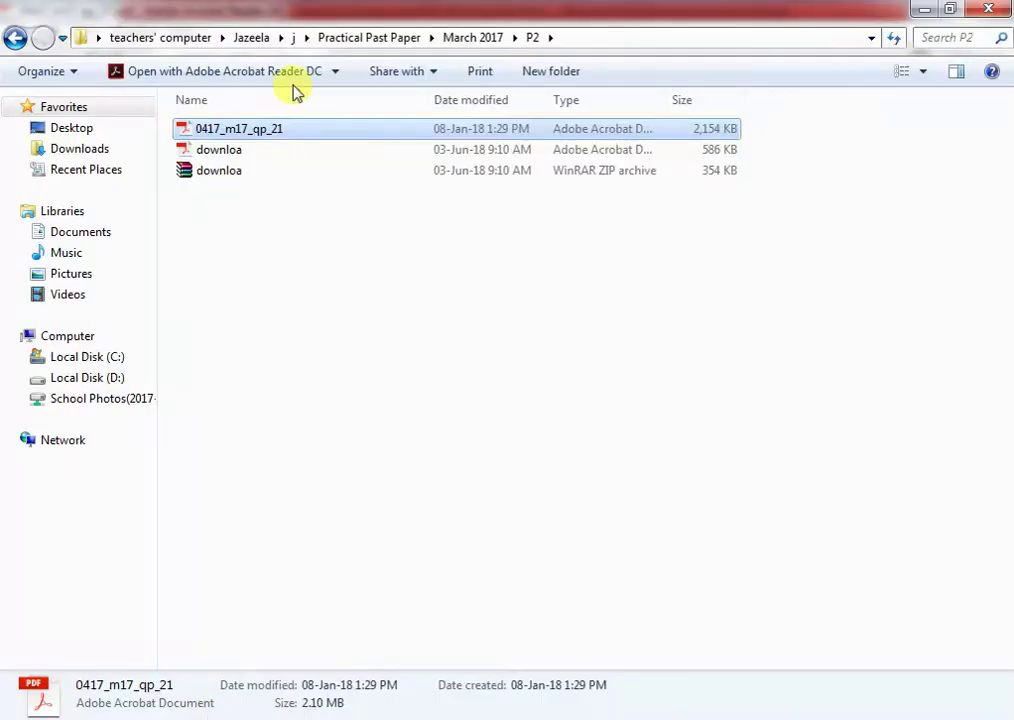
- Add a New folder in P2, extract the ZIP, and open M2017EVIDENCE from Confidential Source Files 2017
left_click(558, 80)
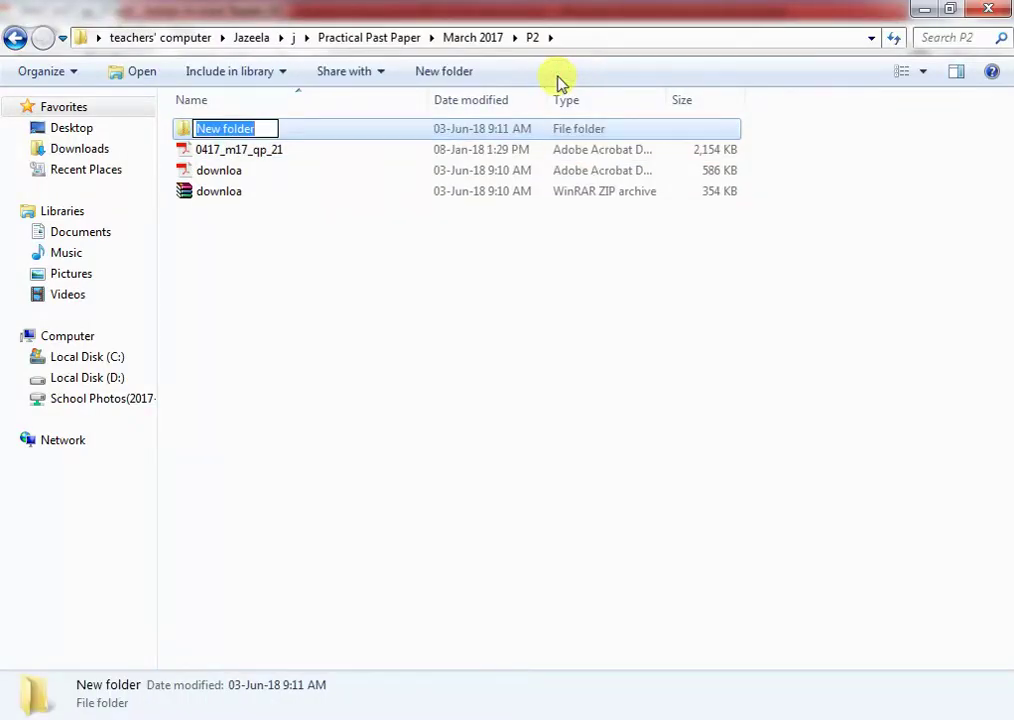
left_click(244, 387)
left_click(226, 190)
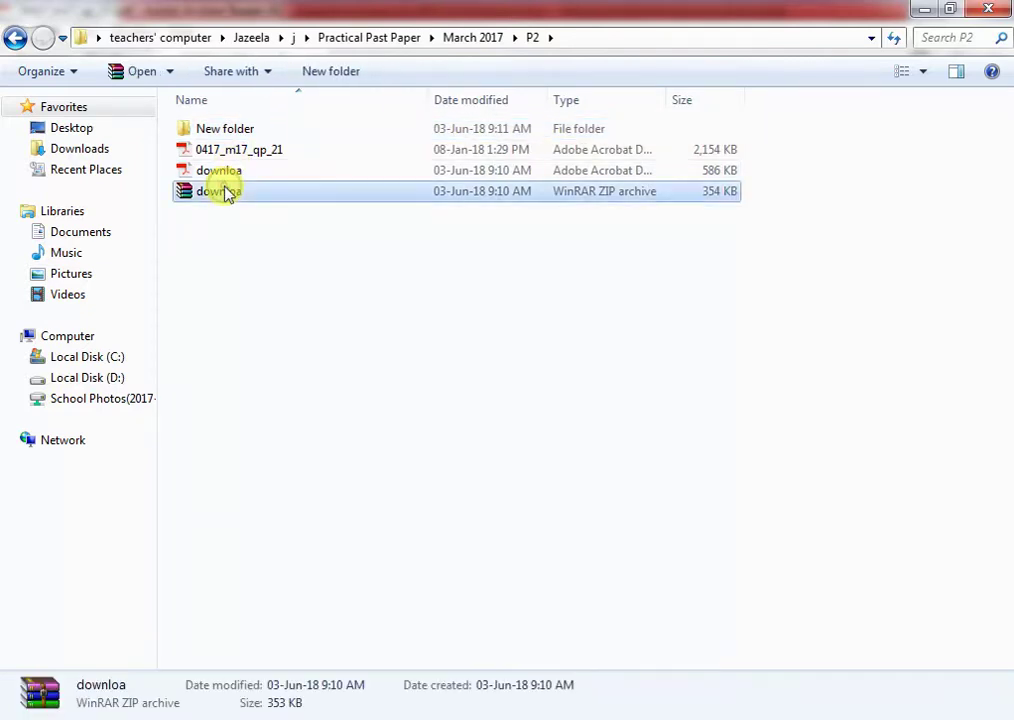
right_click(226, 190)
left_click(309, 266)
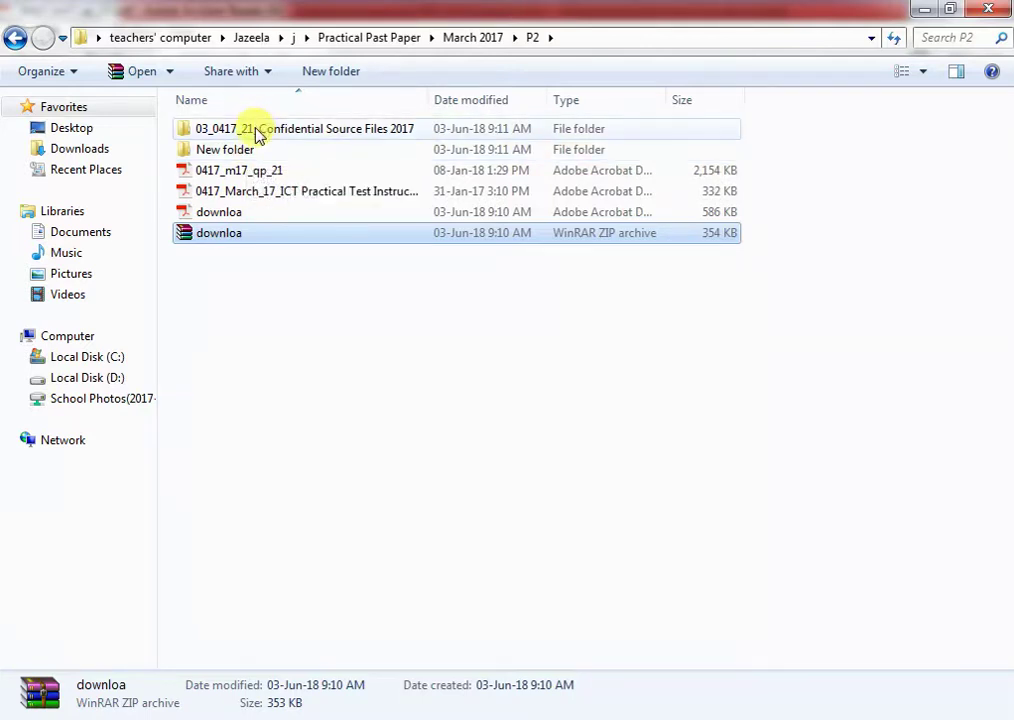
double_click(255, 133)
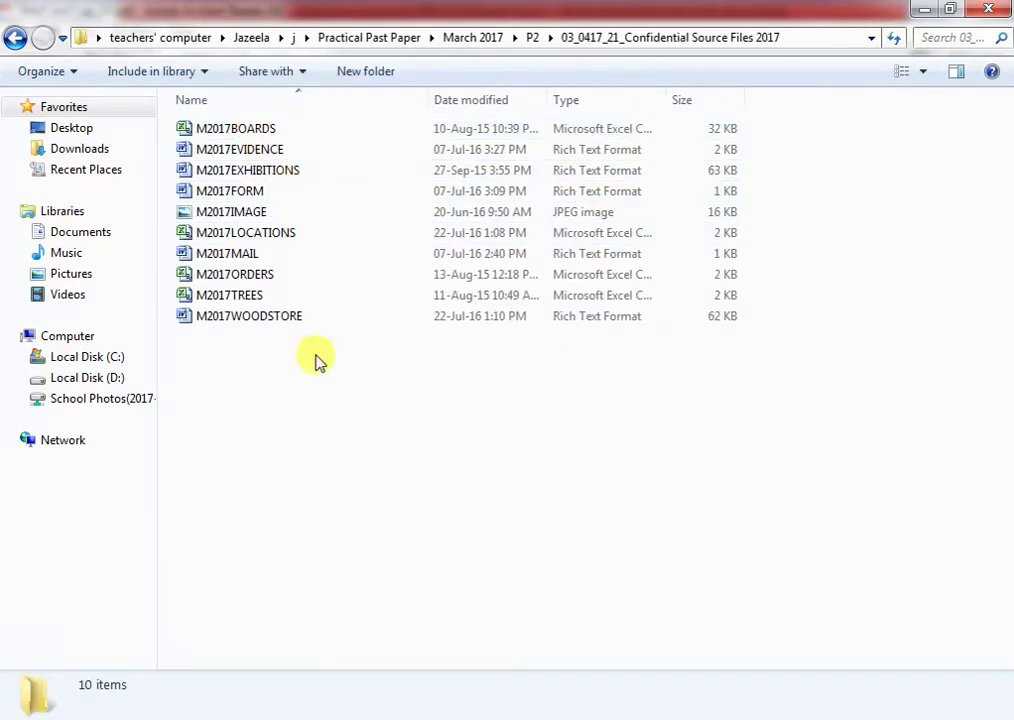
double_click(260, 149)
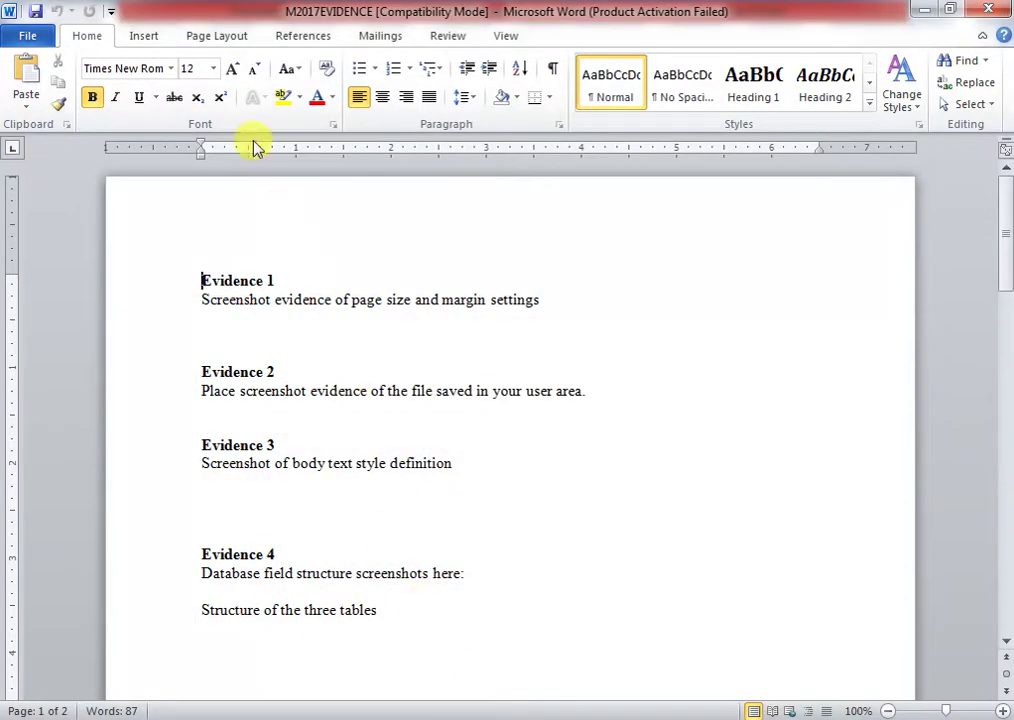
- Insert a Blank (Three Columns) header into the evidence document
left_click(144, 40)
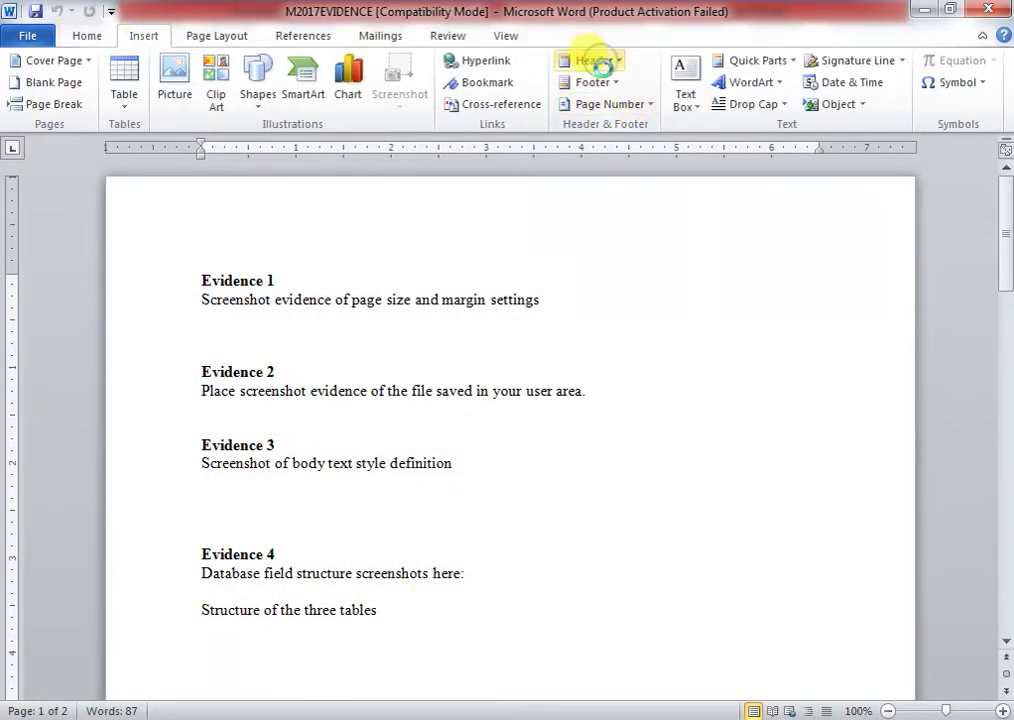
left_click(593, 60)
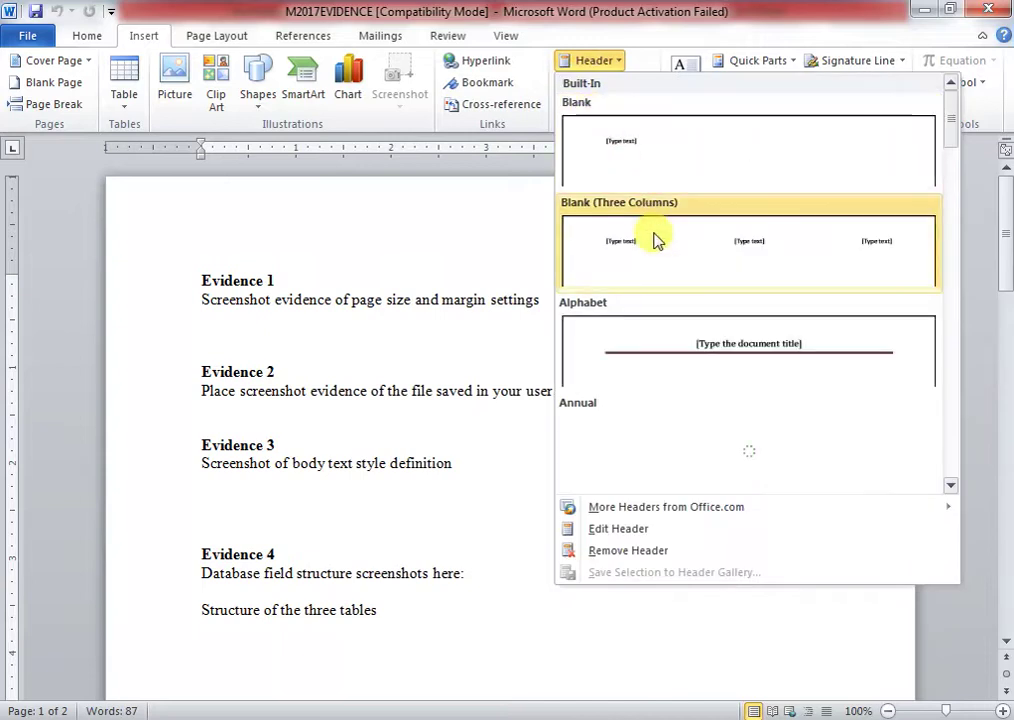
left_click(656, 238)
key("alt+Tab")
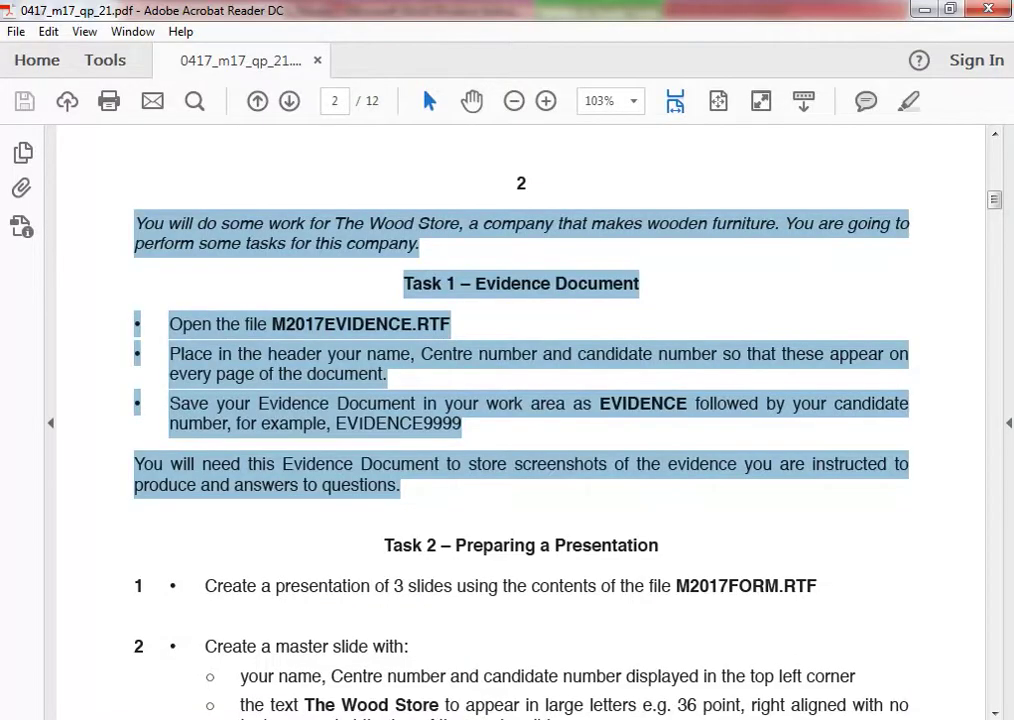
key("alt+Tab")
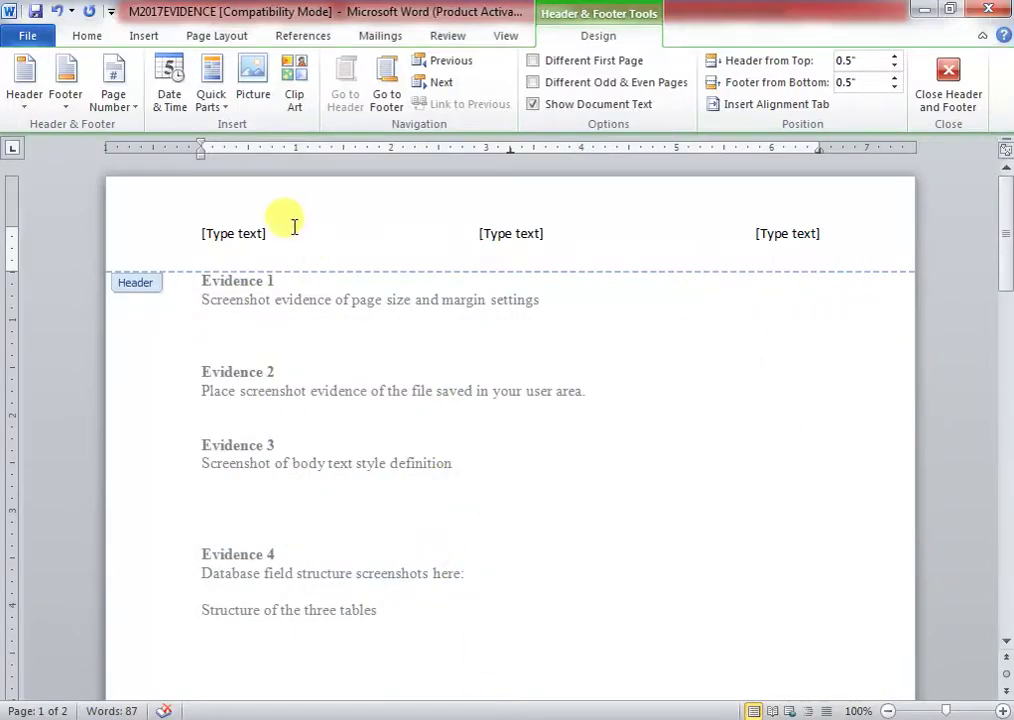
- Fill the header placeholders with Name, Centre No and 9999, then close the header
left_click(257, 236)
type("Name")
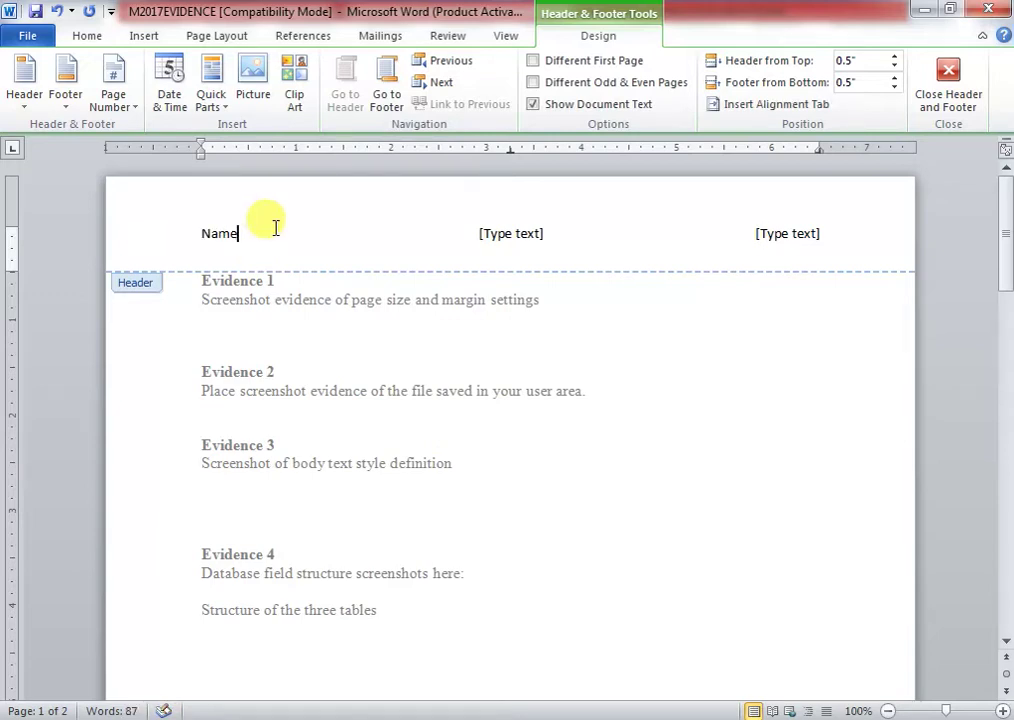
left_click(516, 245)
type("c")
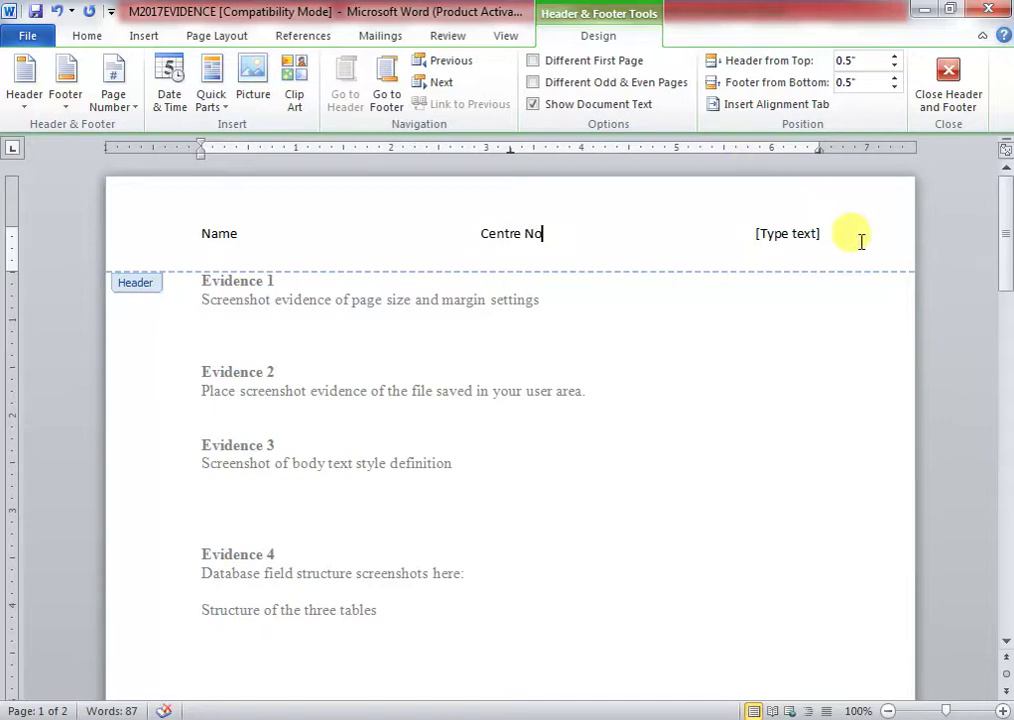
left_click(803, 236)
type("9999")
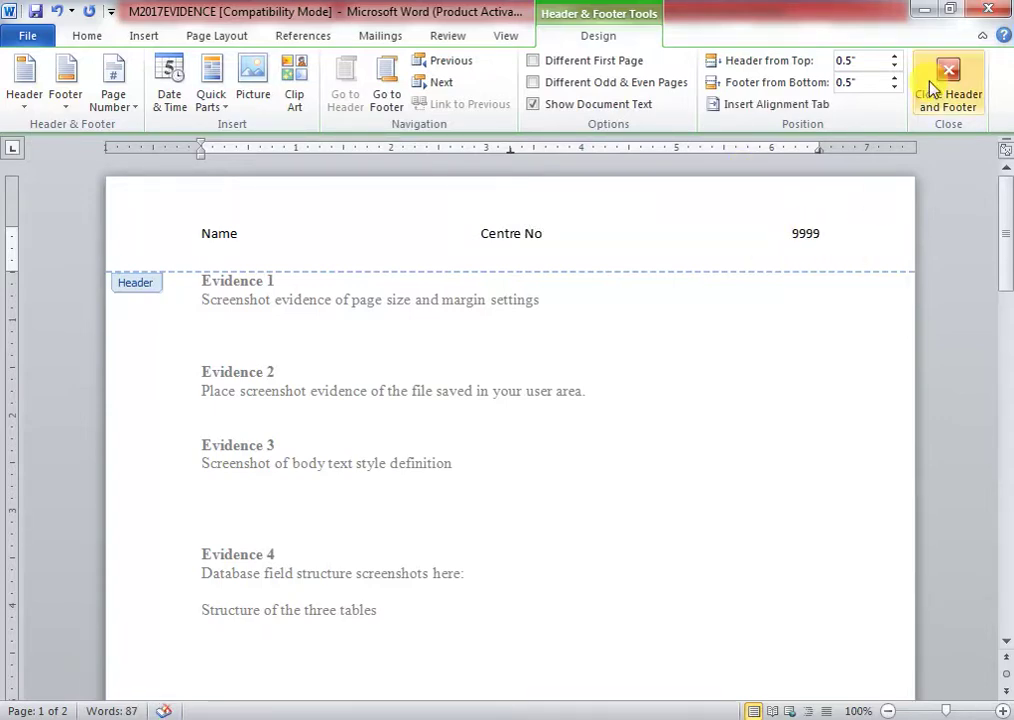
left_click(940, 86)
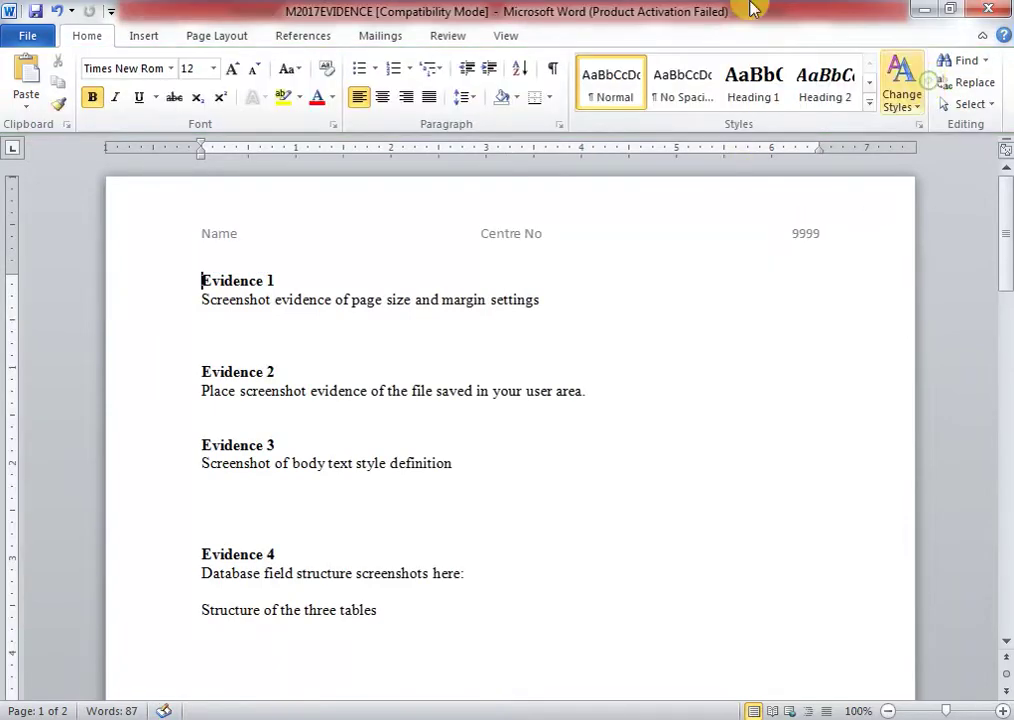
- Save the document as Word Document M2017EVIDENCE9999 in P2's New folder, accepting the format warning
left_click(28, 45)
left_click(63, 97)
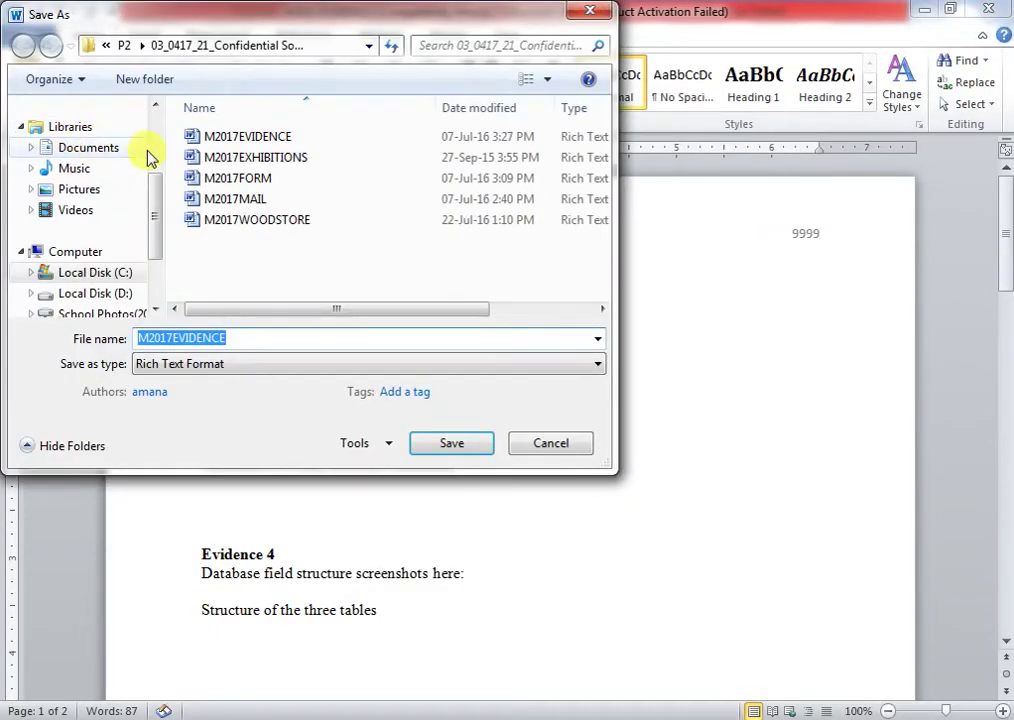
left_click(124, 46)
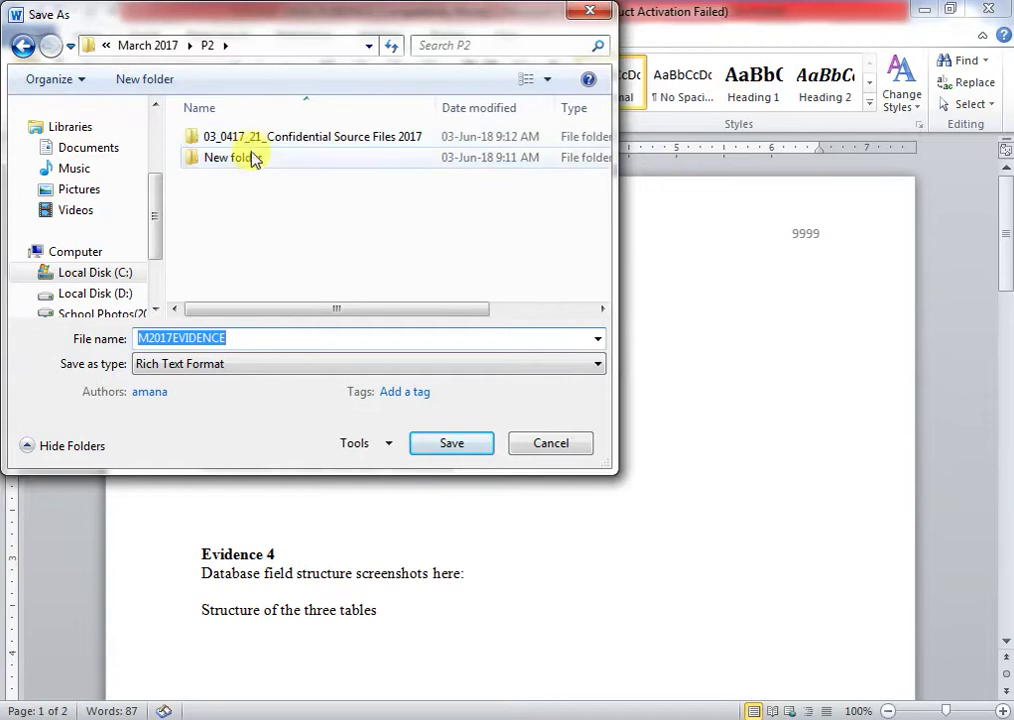
double_click(253, 157)
left_click(268, 376)
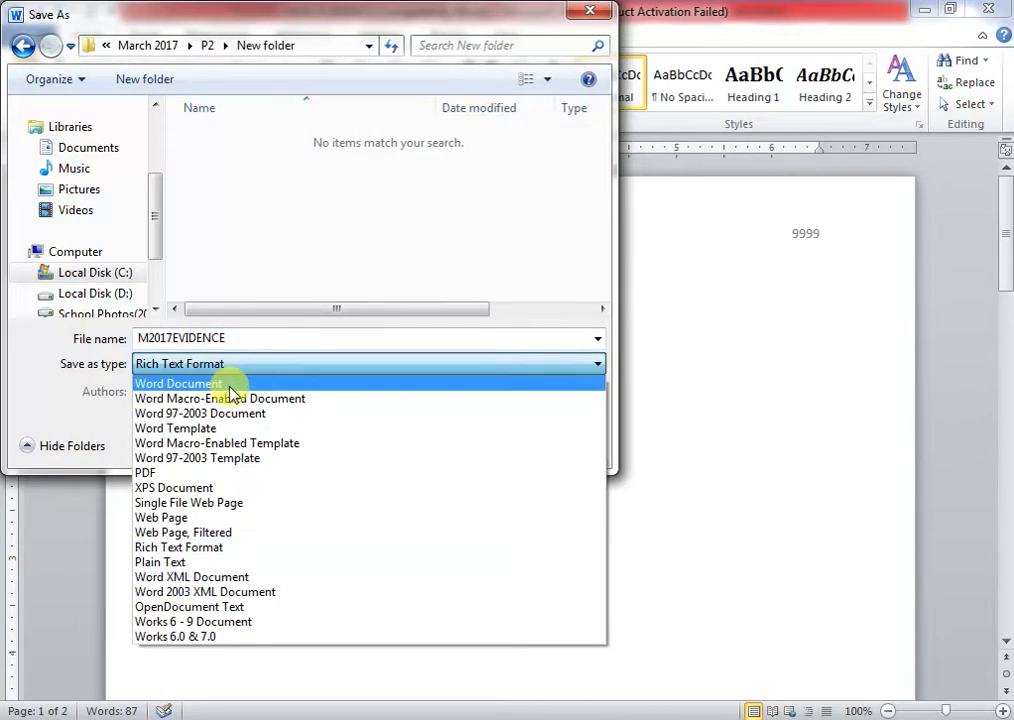
left_click(256, 382)
double_click(240, 338)
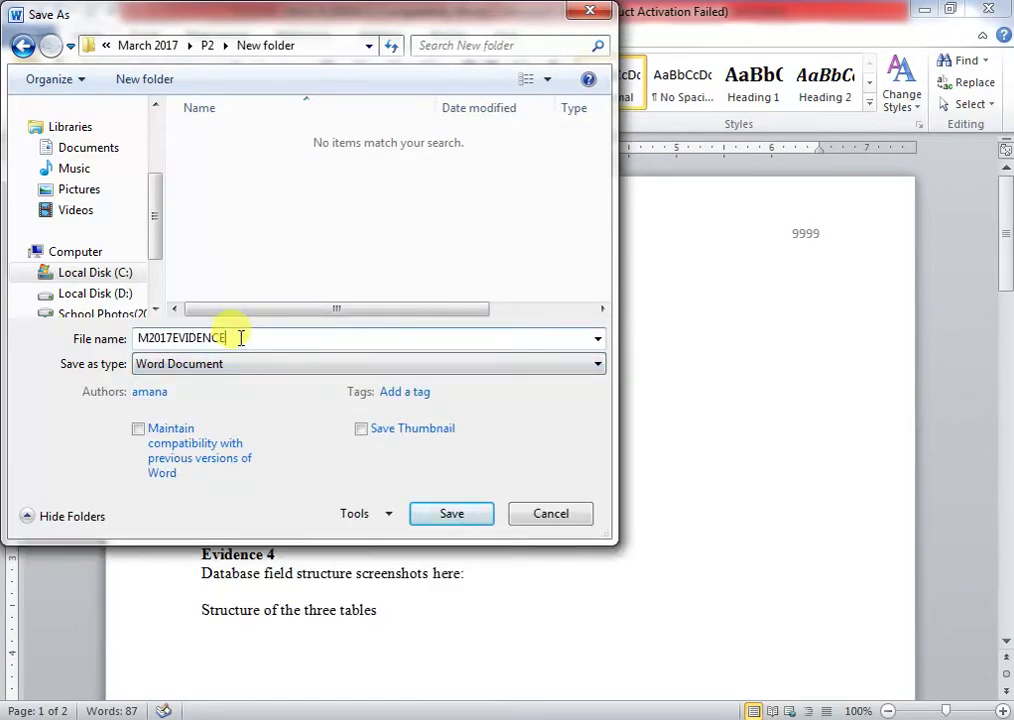
type("9999")
left_click(478, 520)
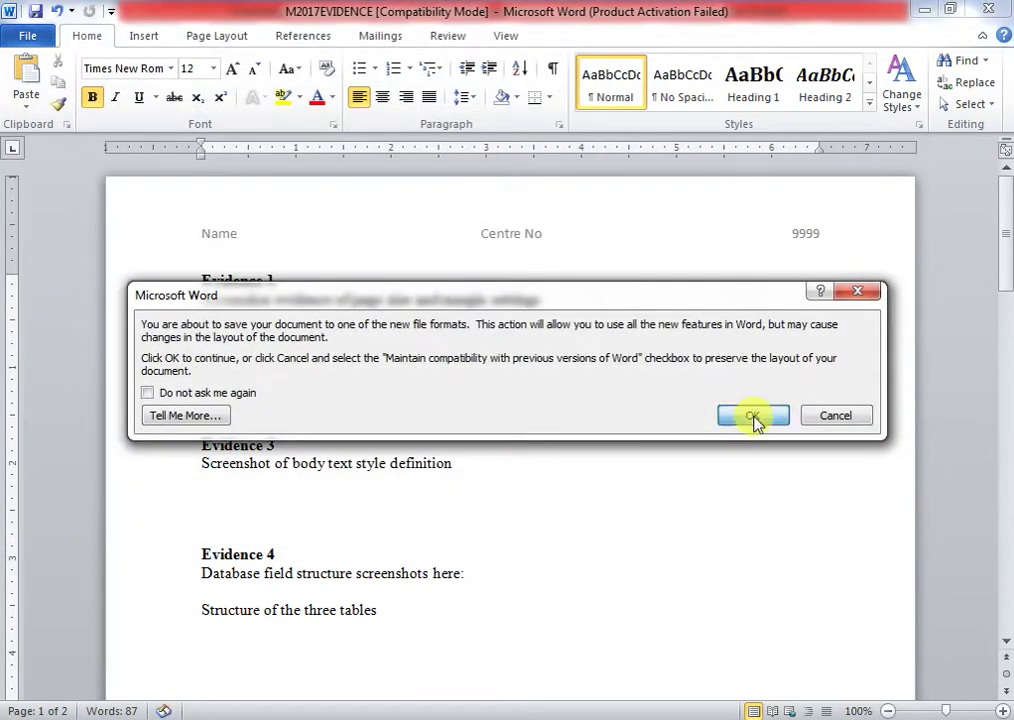
left_click(753, 417)
key("alt+Tab")
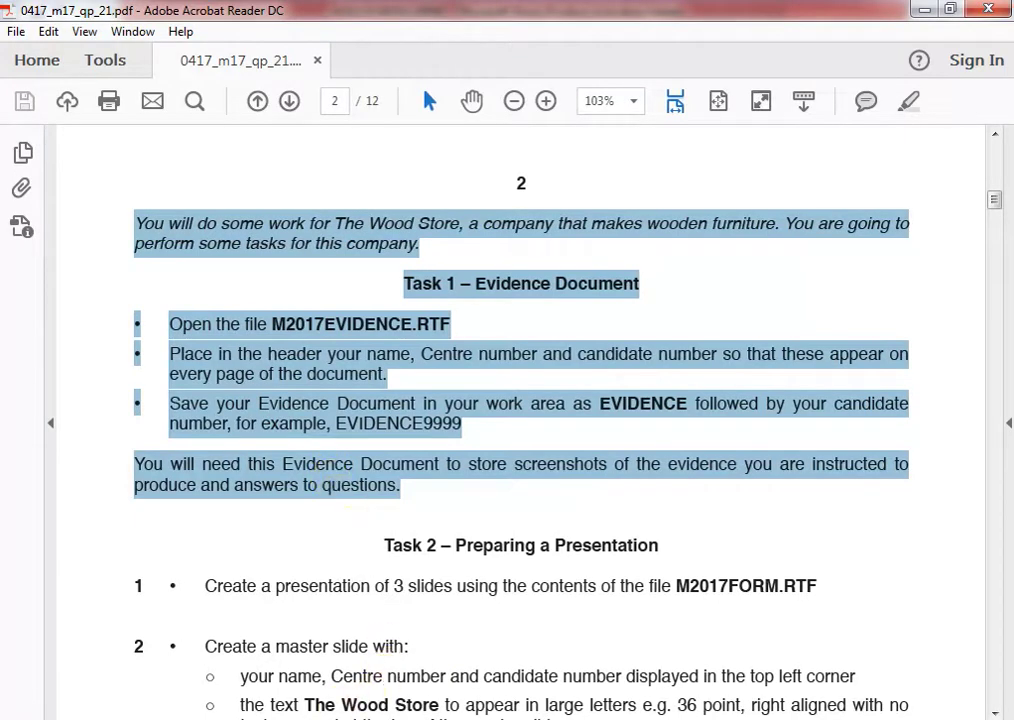
- Try renaming M2017EVIDENCE9999 to EVIDENCE9999, cancelling when the file-in-use warning blocks it
key("alt+Tab")
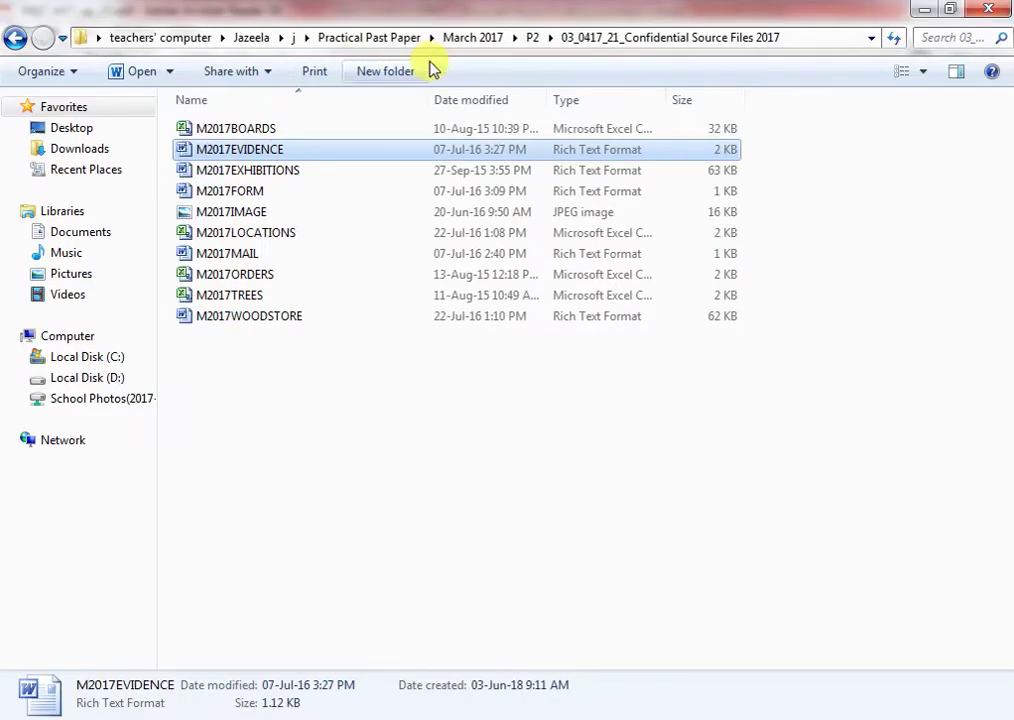
left_click(532, 37)
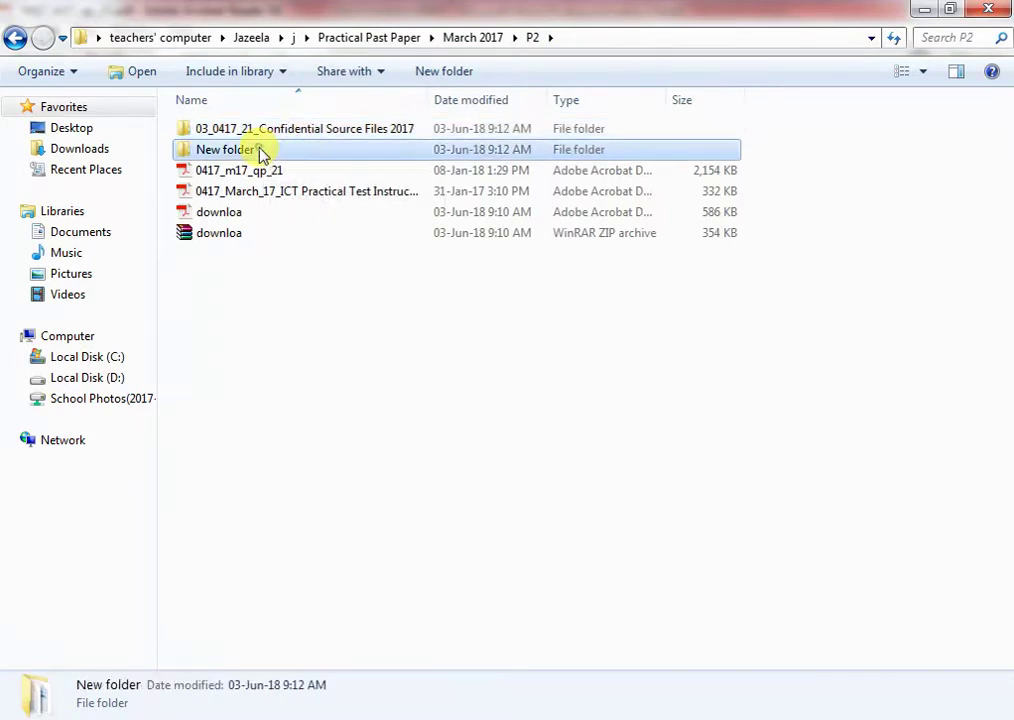
double_click(258, 151)
left_click(226, 138)
right_click(228, 137)
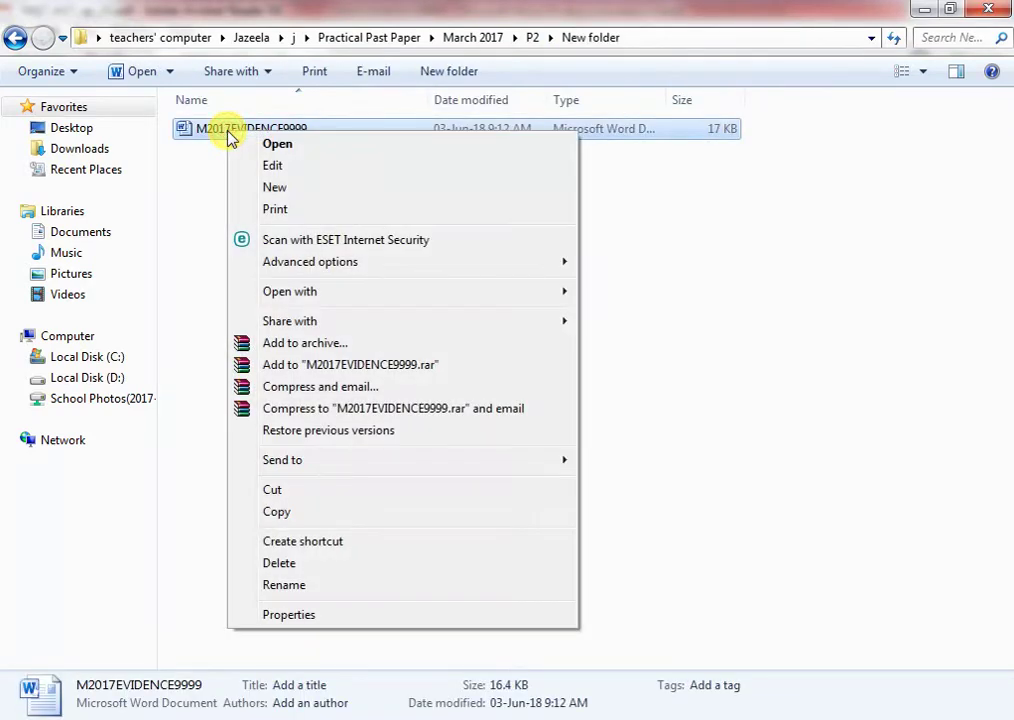
left_click(338, 584)
left_click(237, 131)
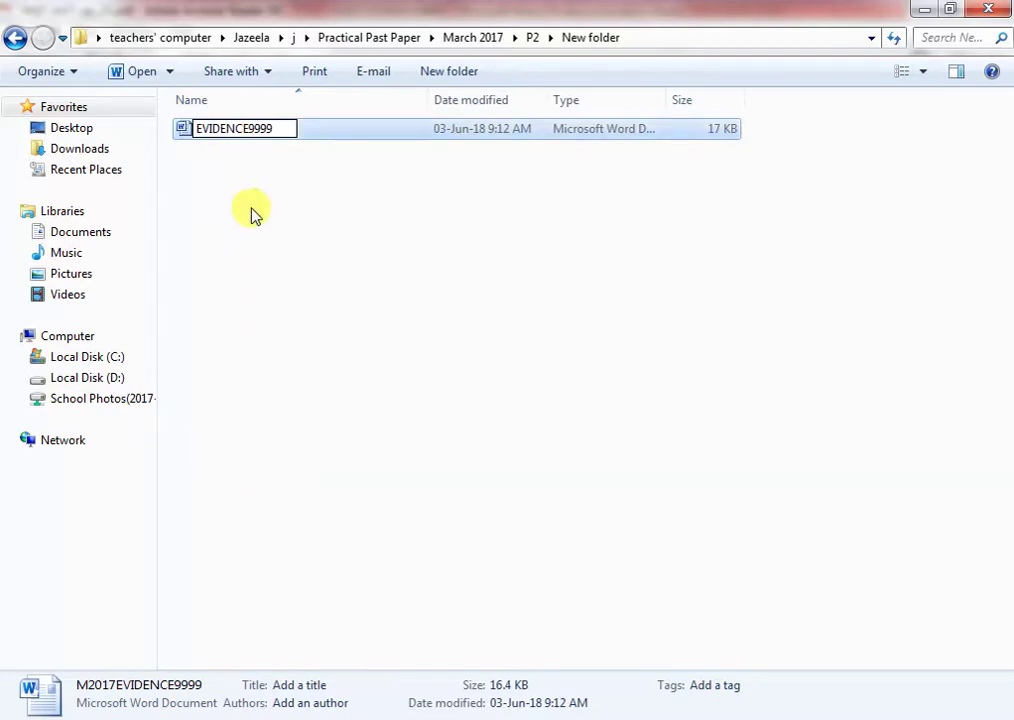
left_click(308, 625)
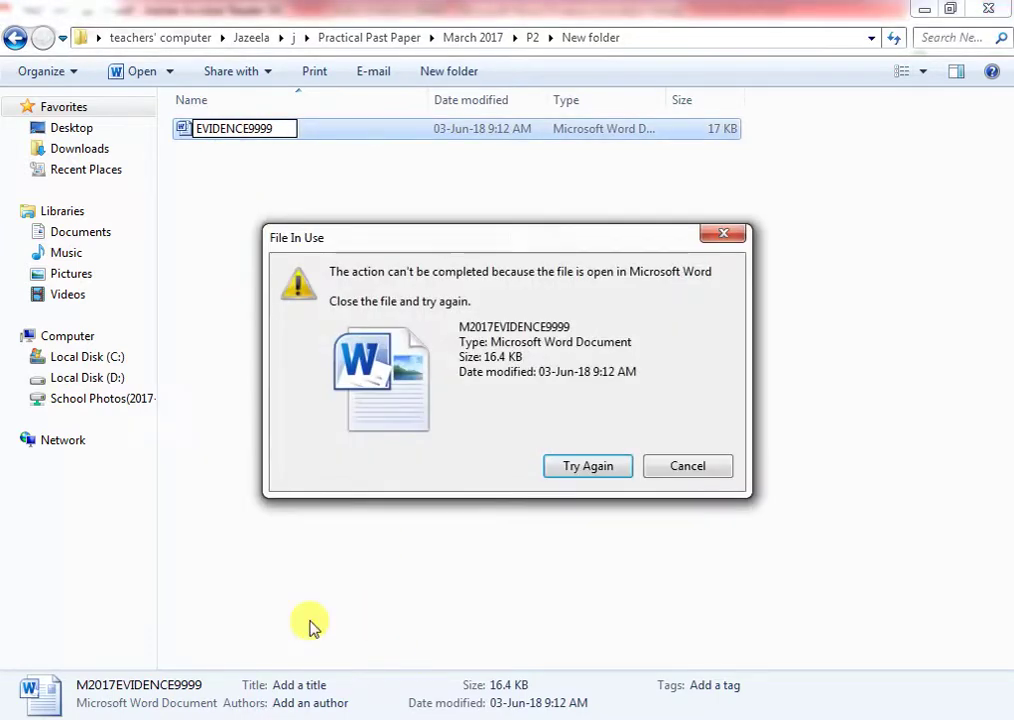
left_click(590, 474)
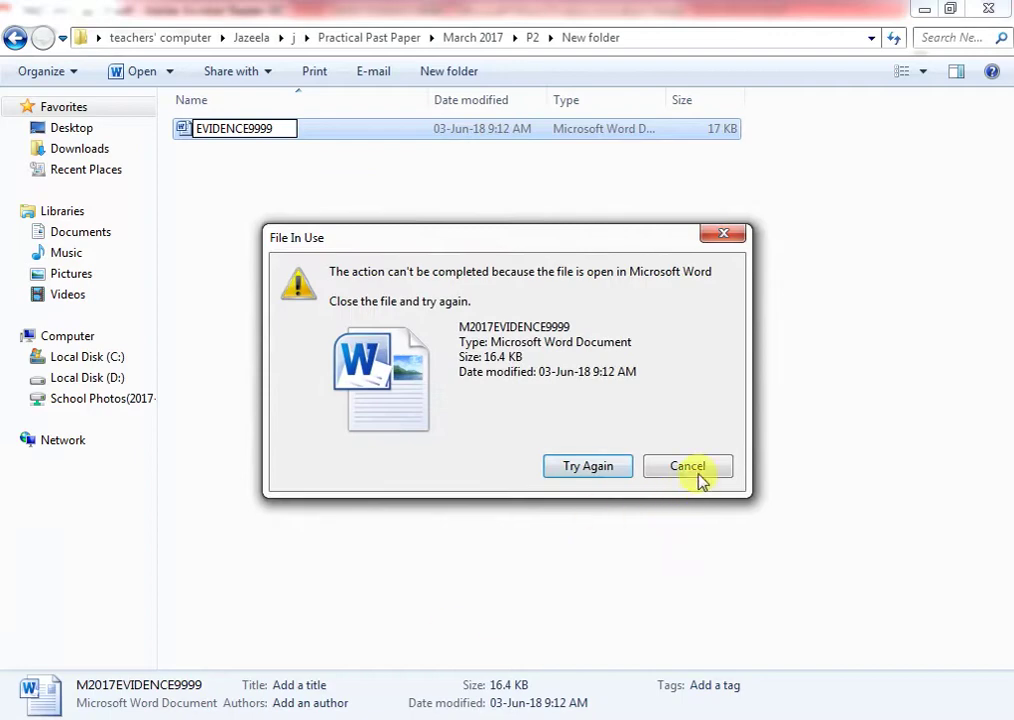
left_click(688, 466)
- Close the open evidence document and the remaining Word window
left_click(440, 650)
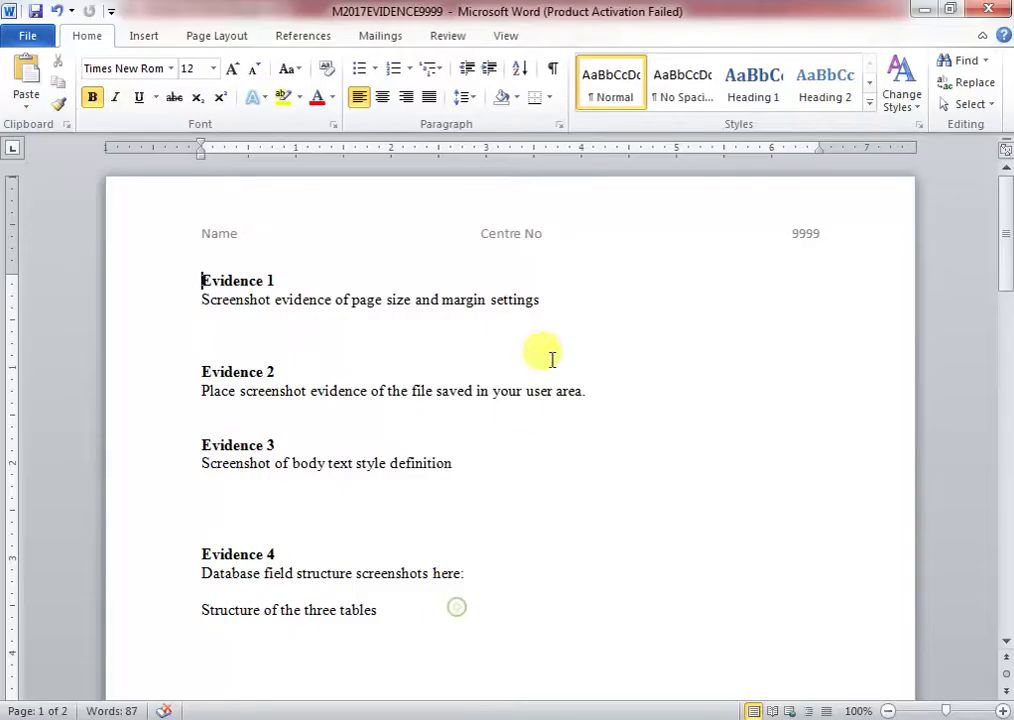
left_click(1009, 9)
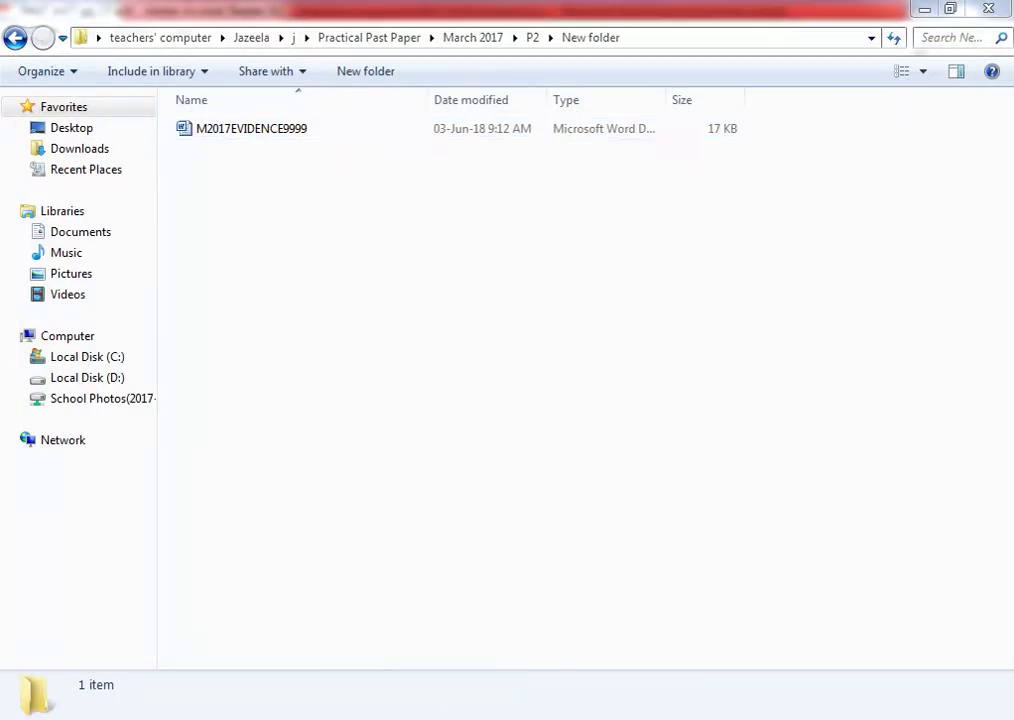
right_click(414, 712)
left_click(407, 697)
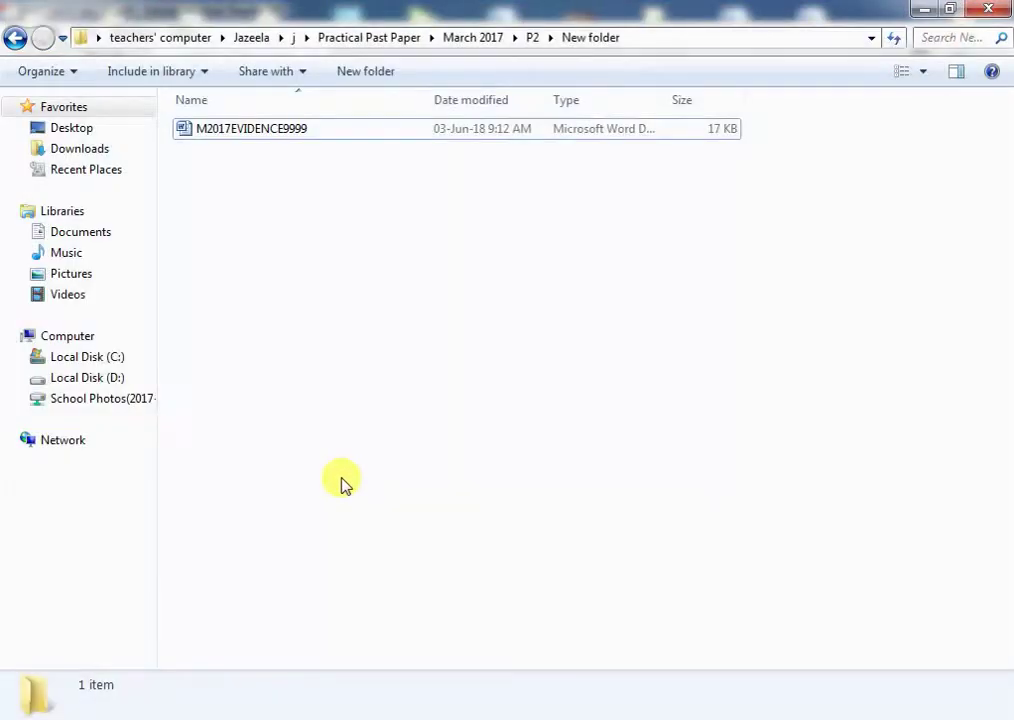
- Rename M2017EVIDENCE9999 to EVIDENCE9999 in New folder
left_click(257, 135)
right_click(257, 135)
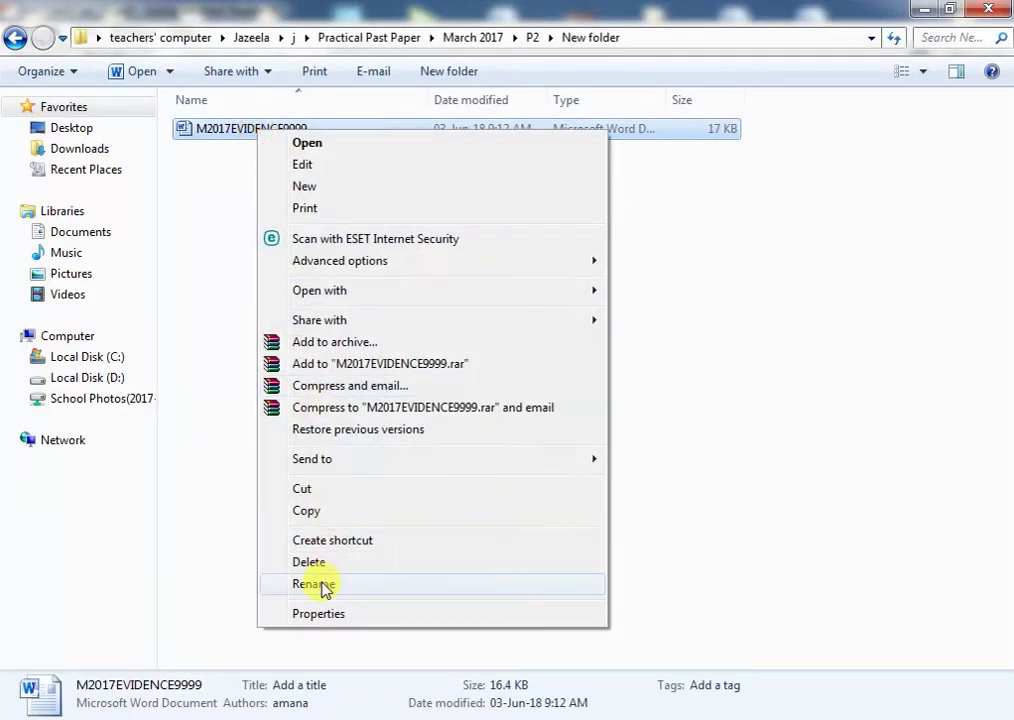
left_click(328, 588)
left_click(229, 129)
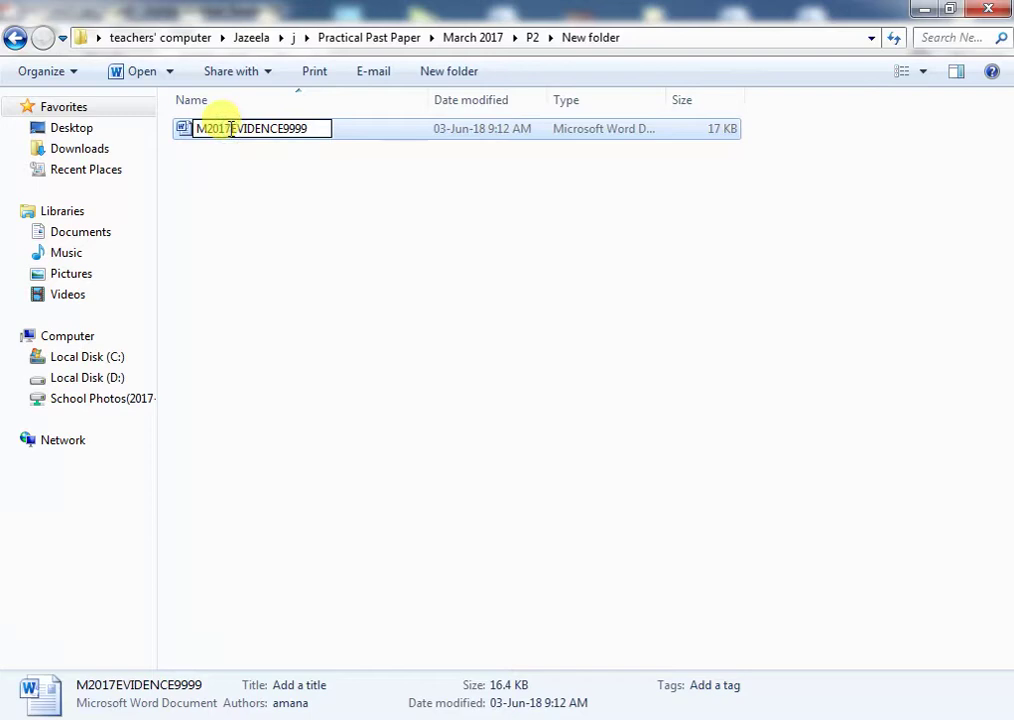
left_click(272, 204)
key("alt+Tab")
- Highlight the selected Task 1 instructions in yellow
right_click(300, 487)
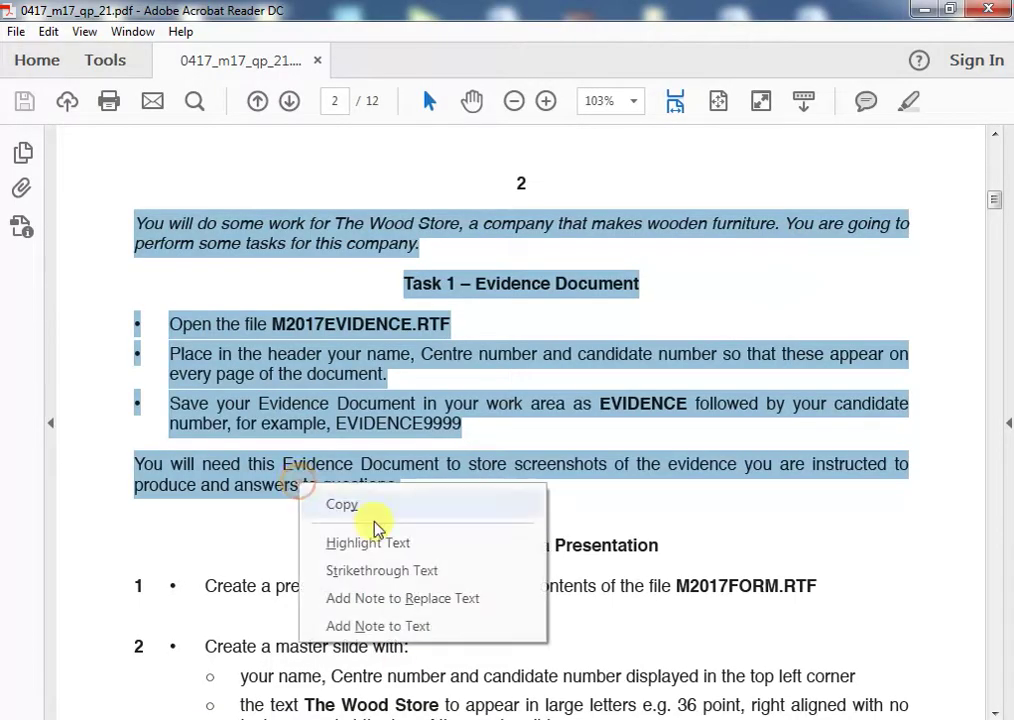
left_click(392, 542)
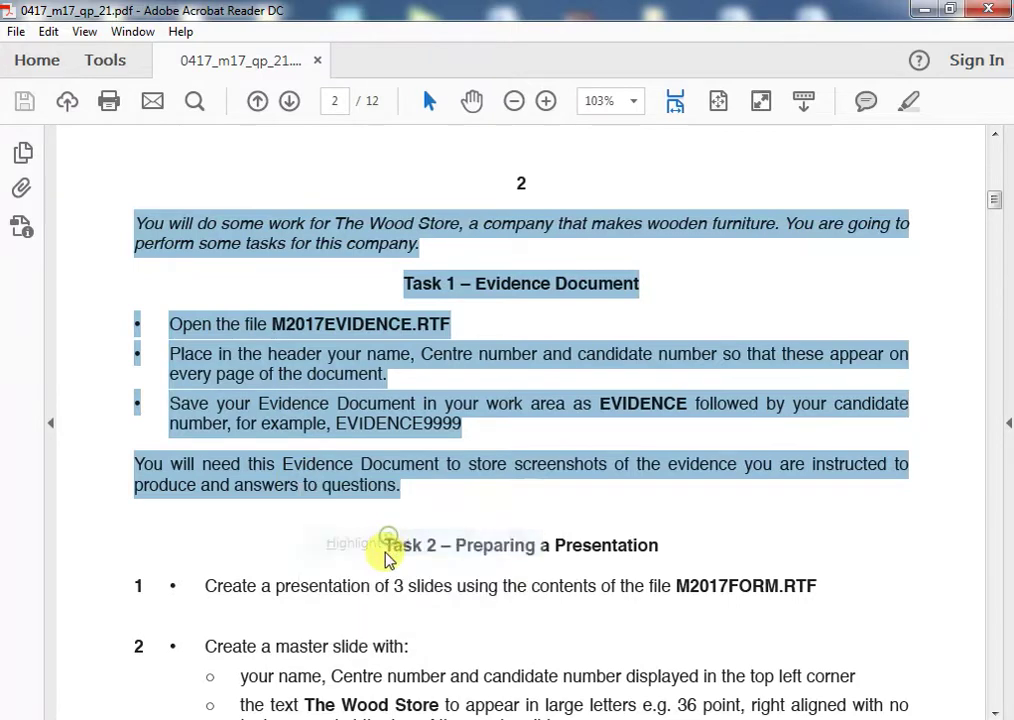
scroll(396, 487, "down", 3)
- Select Task 3's introduction and question 5 bullets further down the paper
scroll(403, 470, "down", 5)
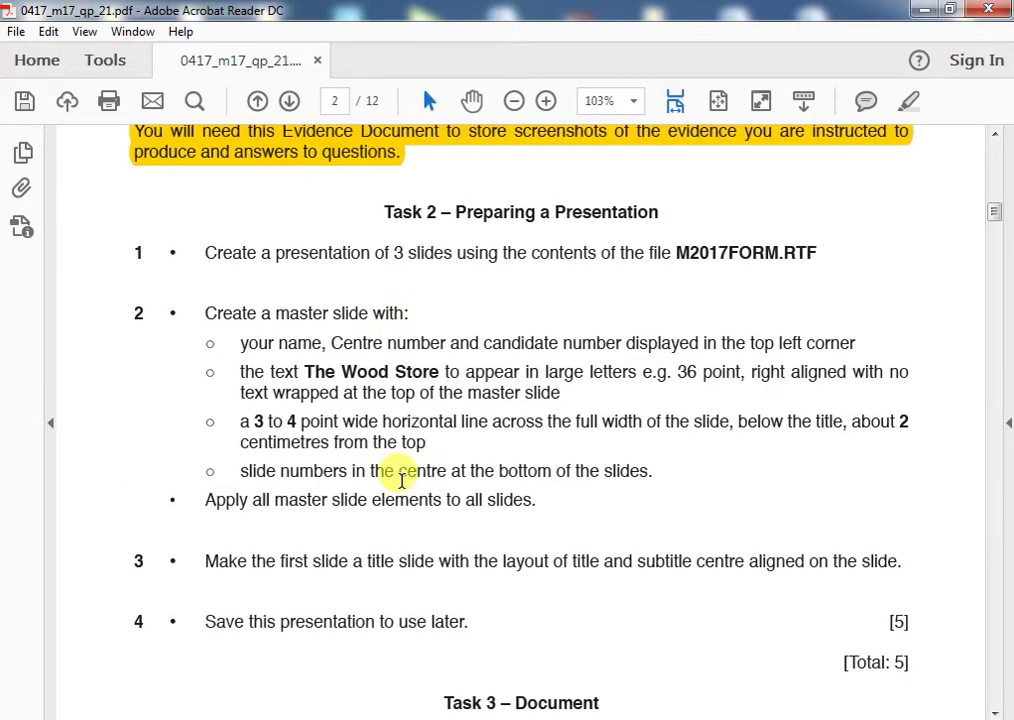
scroll(400, 478, "down", 5)
scroll(398, 478, "down", 2)
scroll(428, 398, "down", 2)
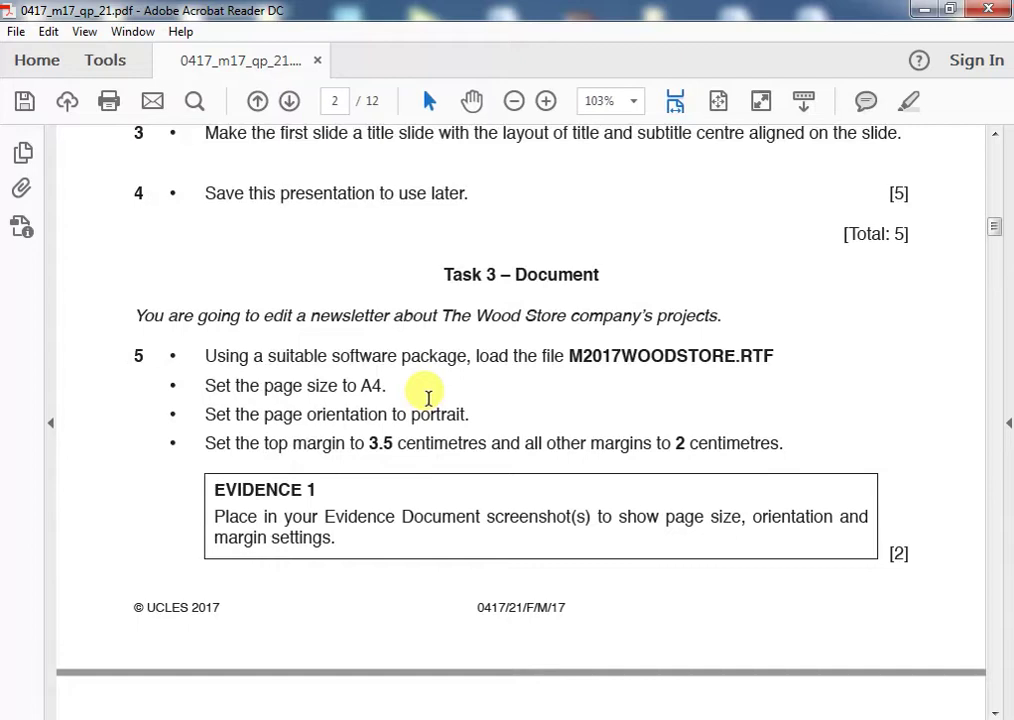
left_click_drag(436, 268, 792, 428)
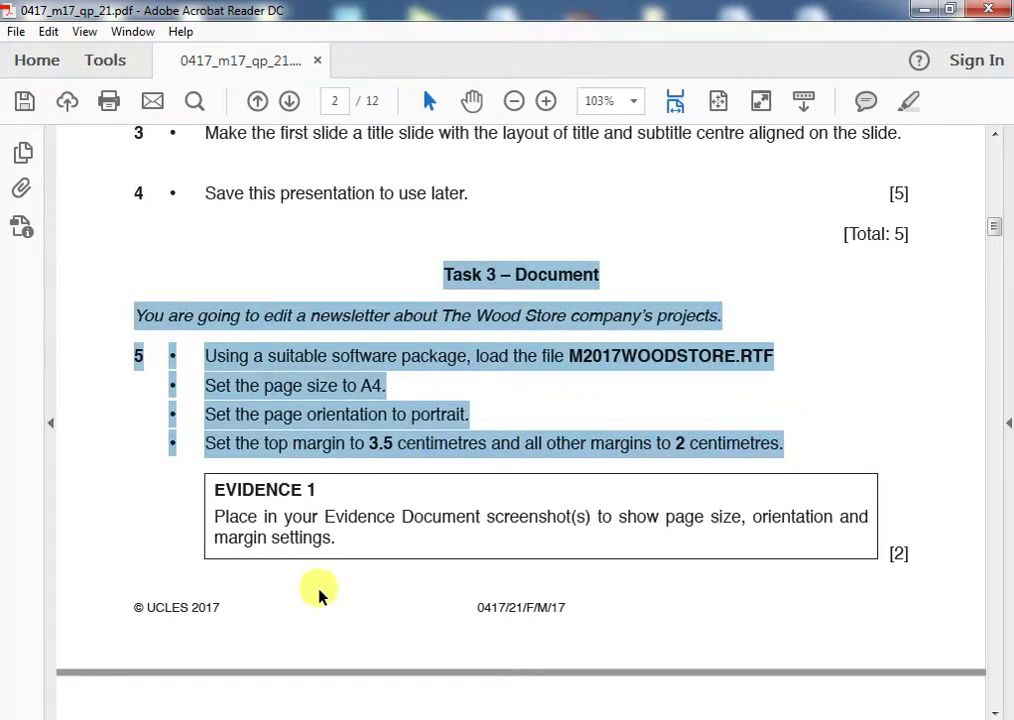
key("alt+Tab")
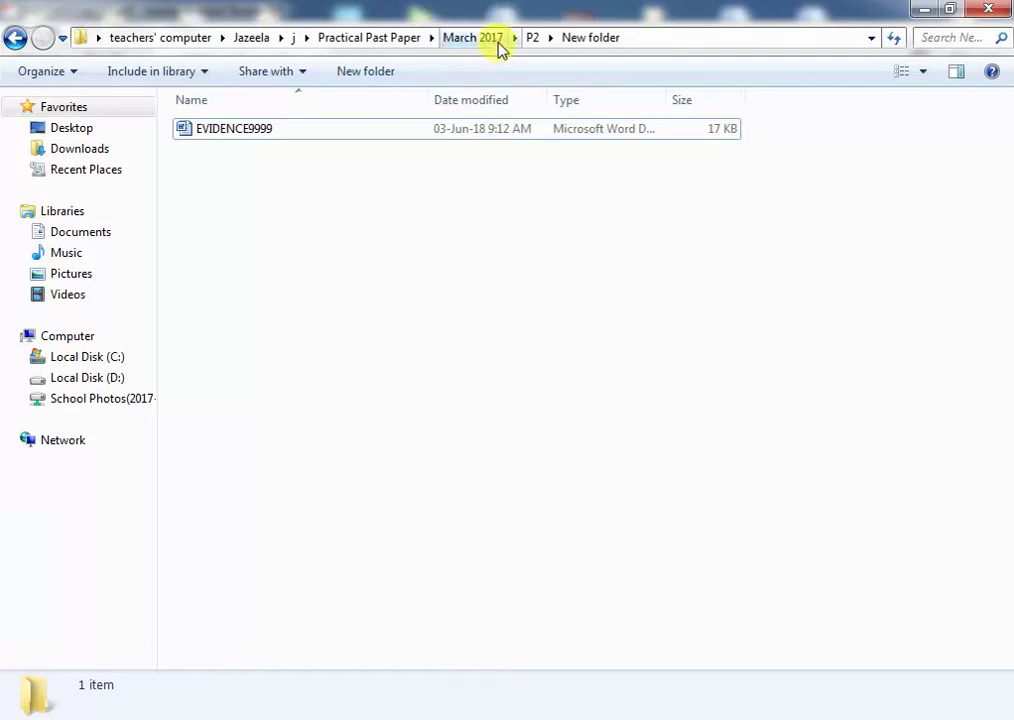
- Open M2017WOODSTORE.RTF from the Confidential Source Files 2017 folder in Word
left_click(532, 38)
double_click(278, 130)
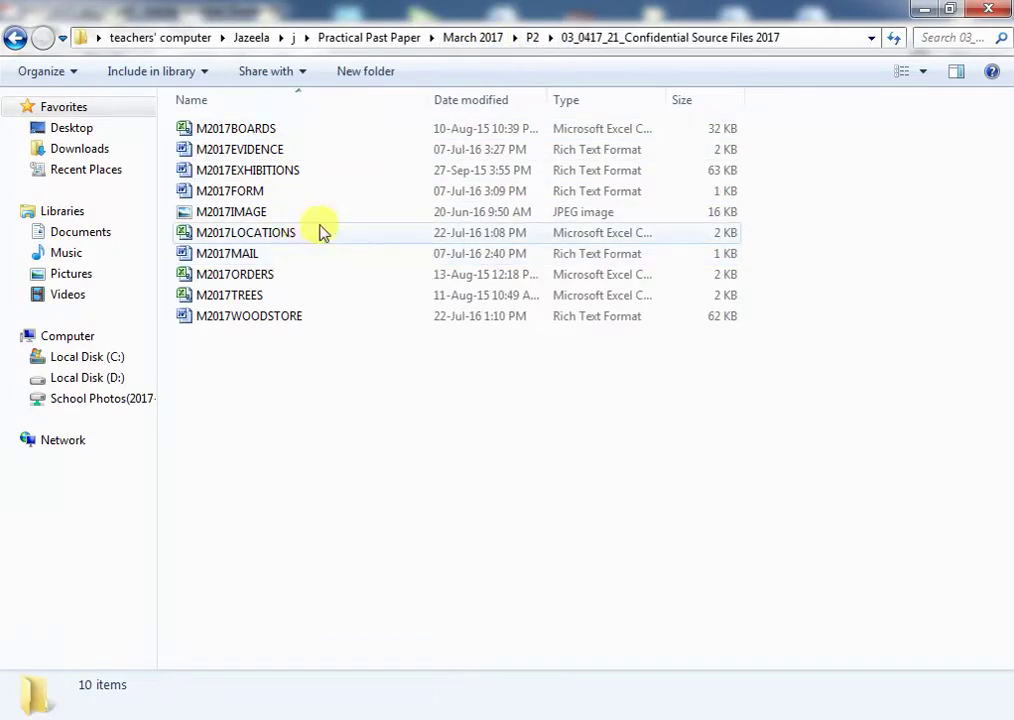
double_click(283, 315)
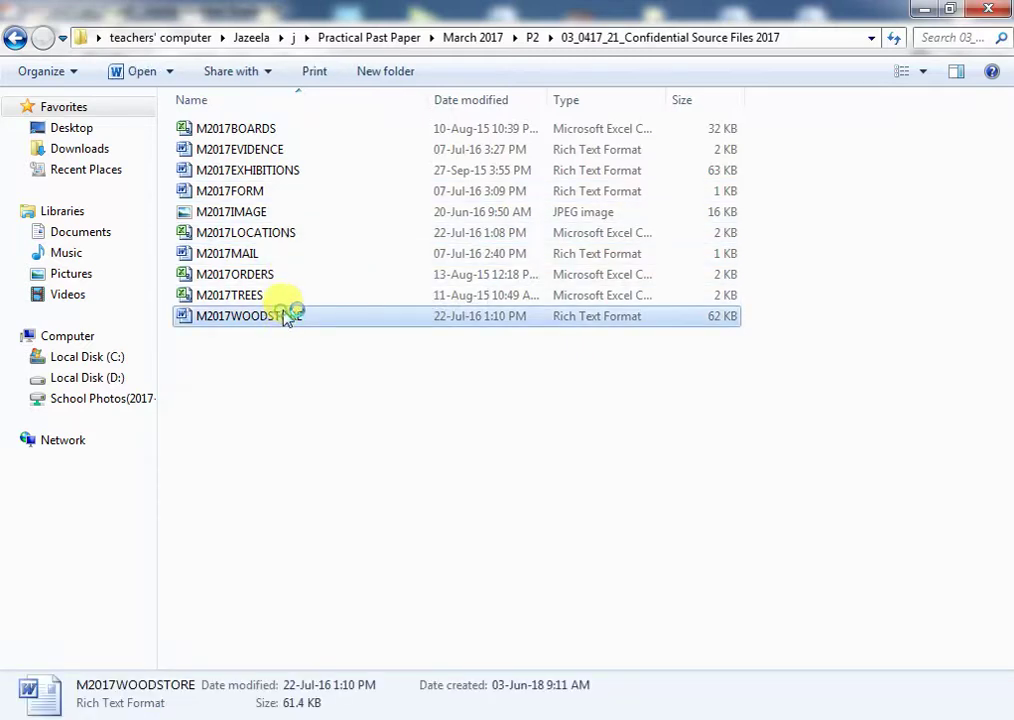
key("alt+Tab")
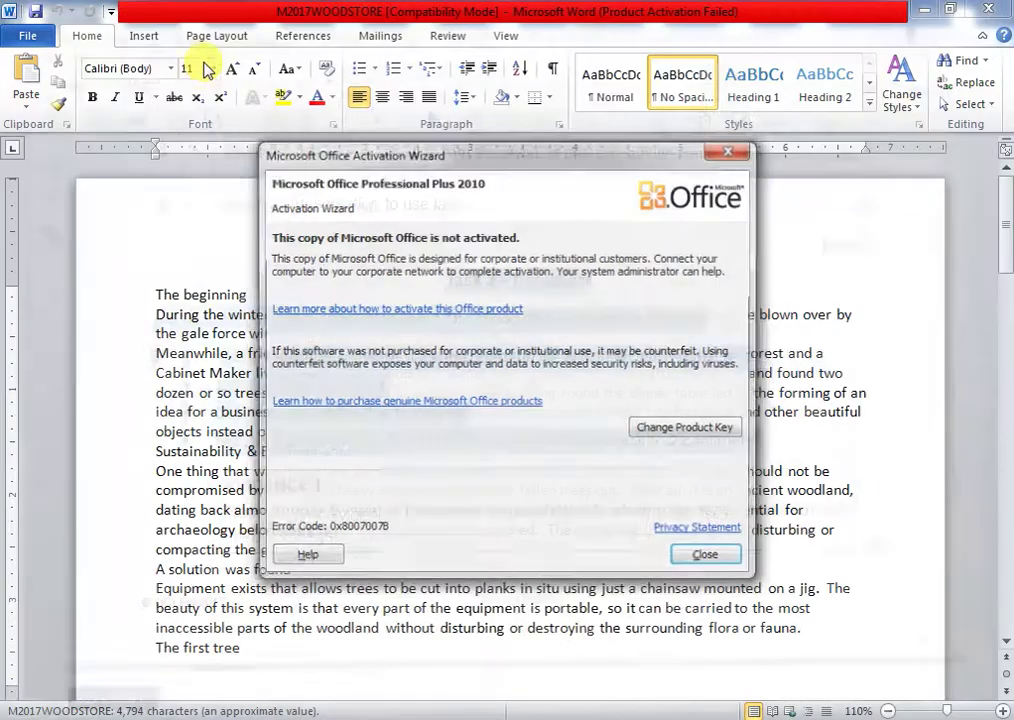
- Dismiss the activation warning and set the newsletter's paper size to A4
left_click(729, 150)
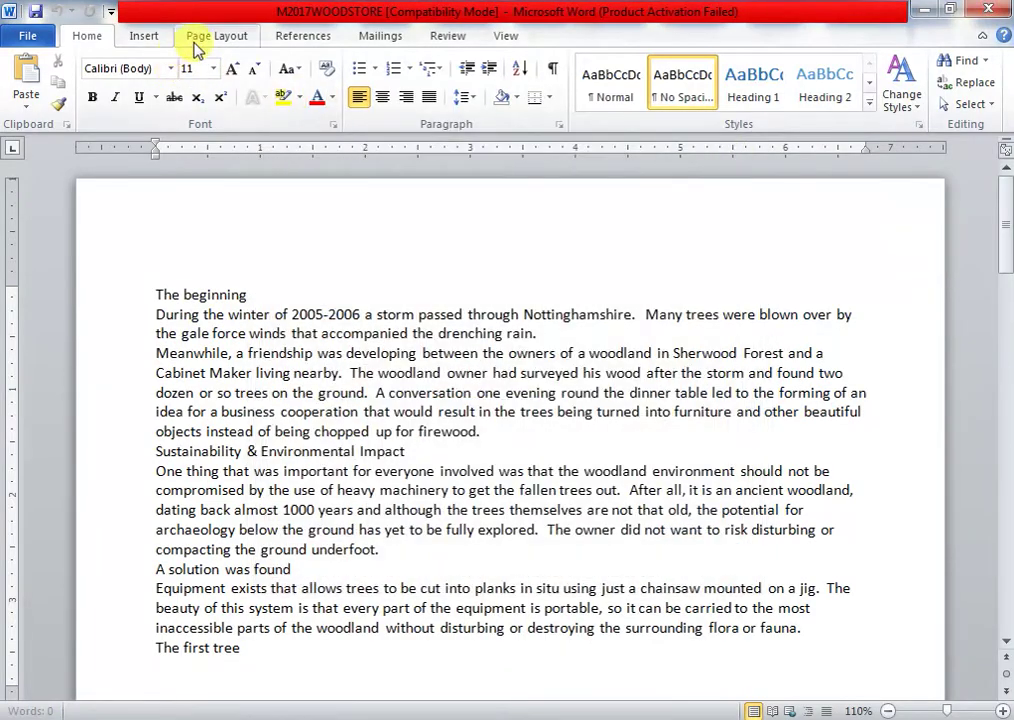
left_click(203, 36)
left_click(163, 82)
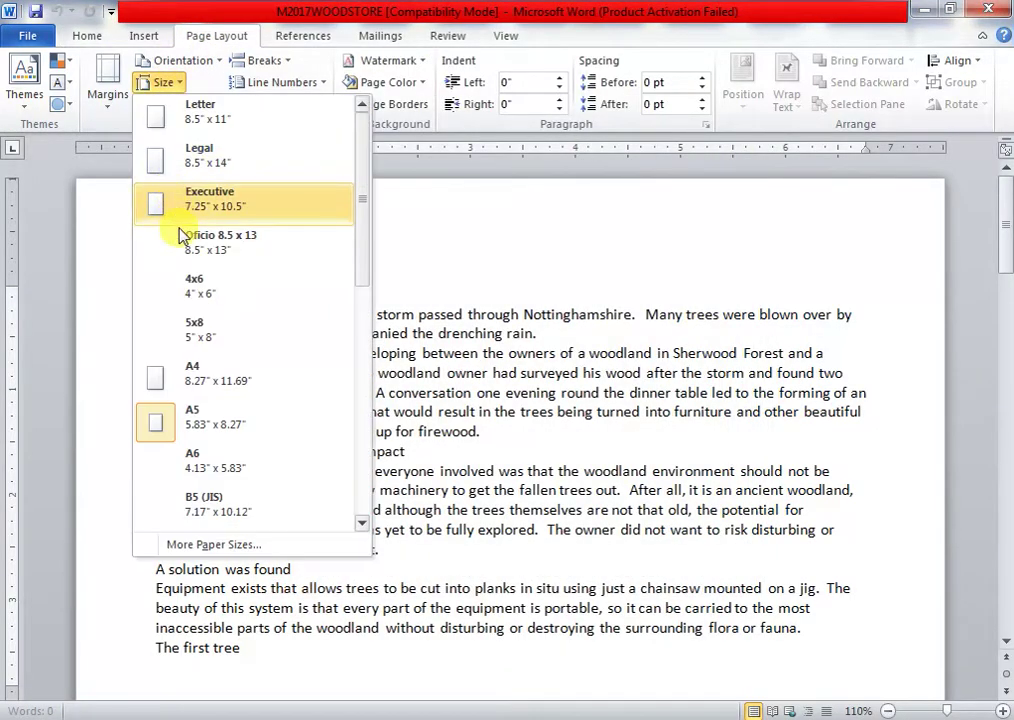
left_click(225, 355)
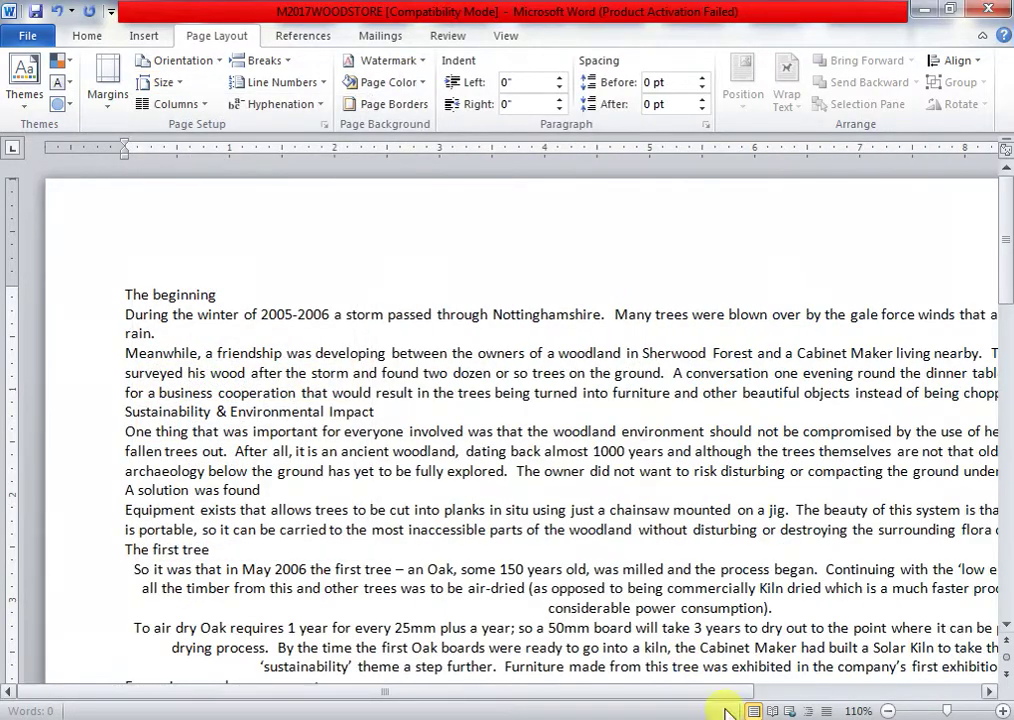
key("alt+Tab")
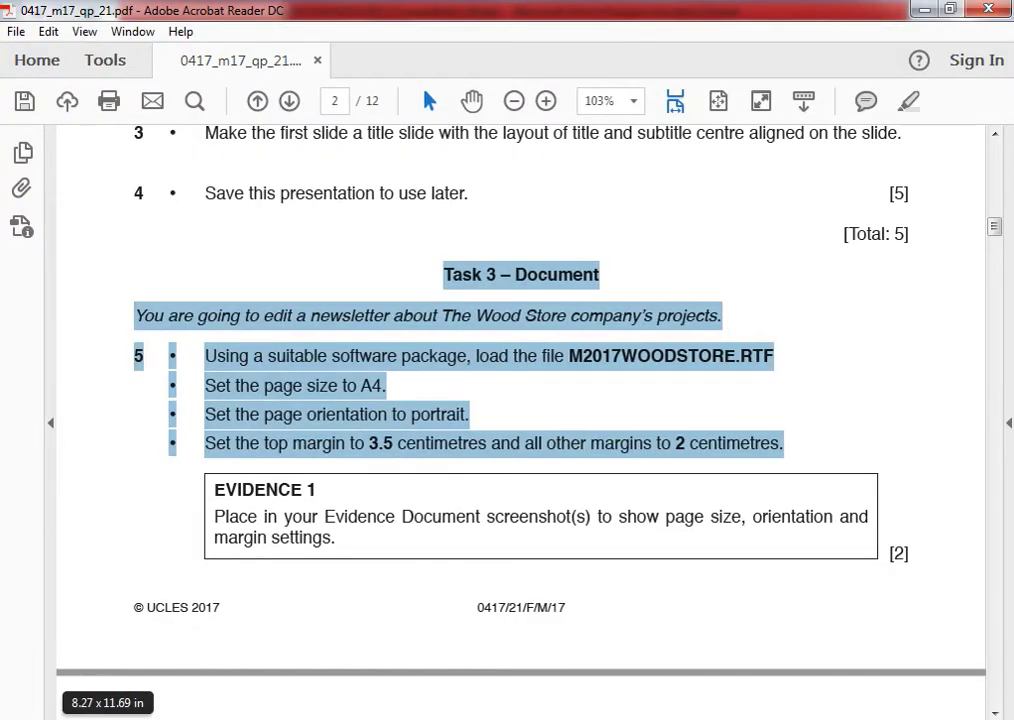
key("alt+Tab")
- Set the page orientation to portrait
left_click(180, 62)
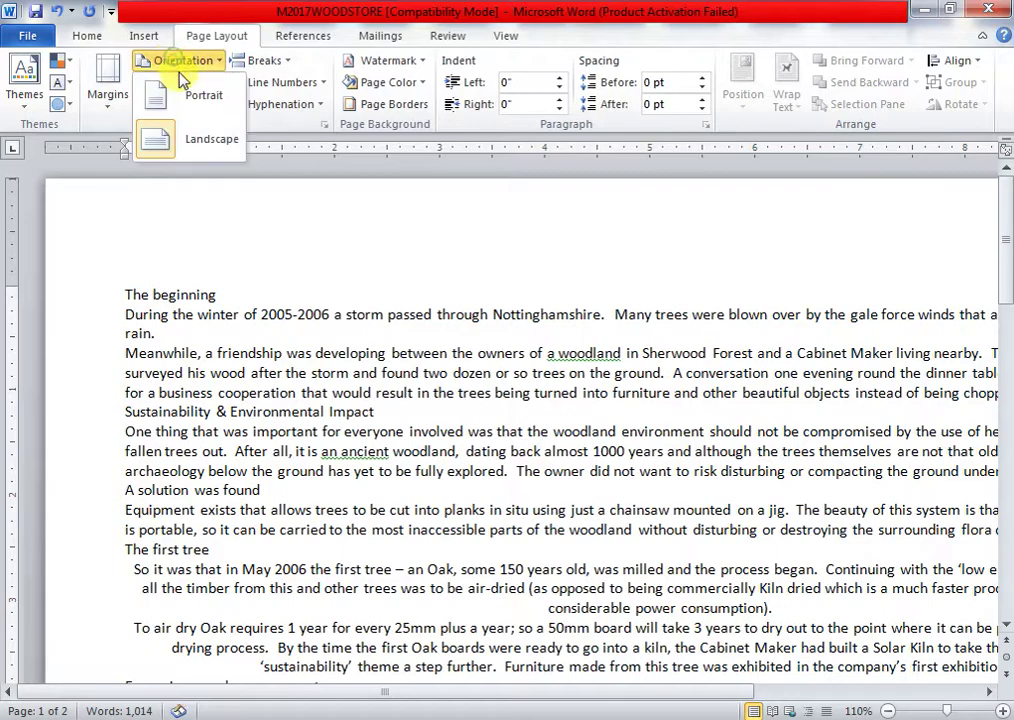
left_click(200, 95)
key("alt+Tab")
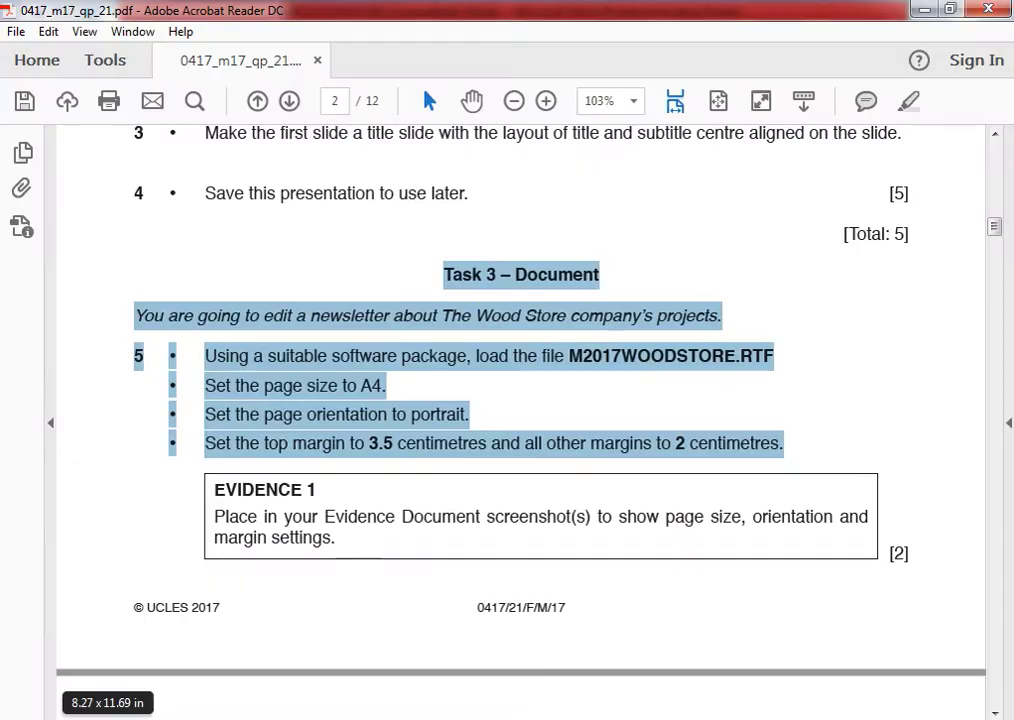
- Apply custom margins of 3.5 cm top and 2 cm bottom, left and right
key("alt+Tab")
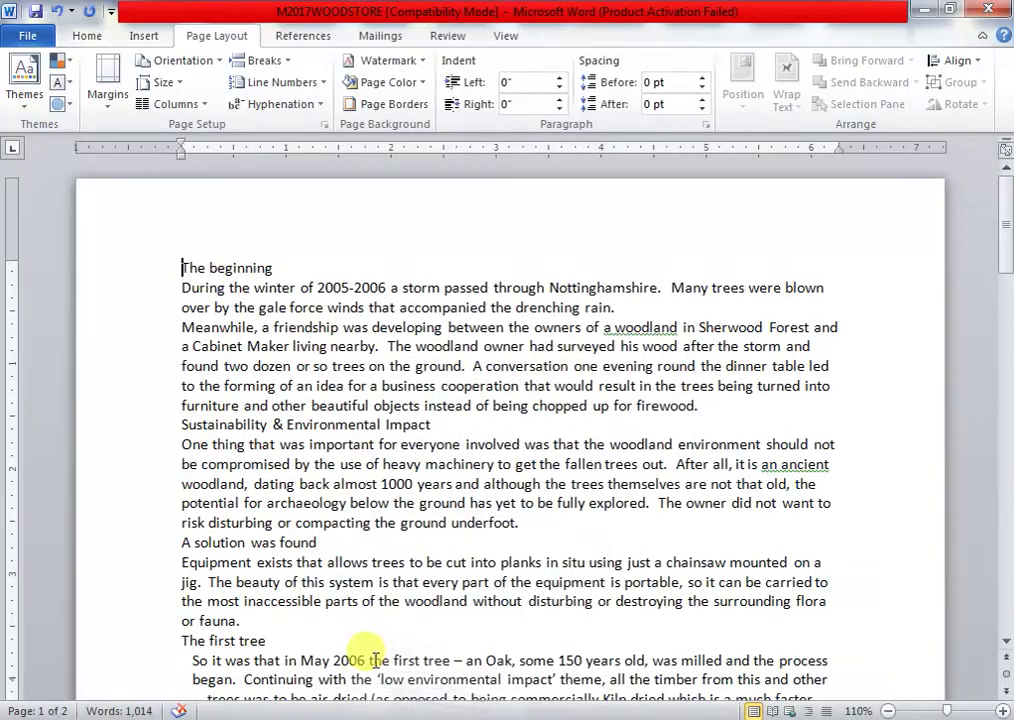
left_click(110, 90)
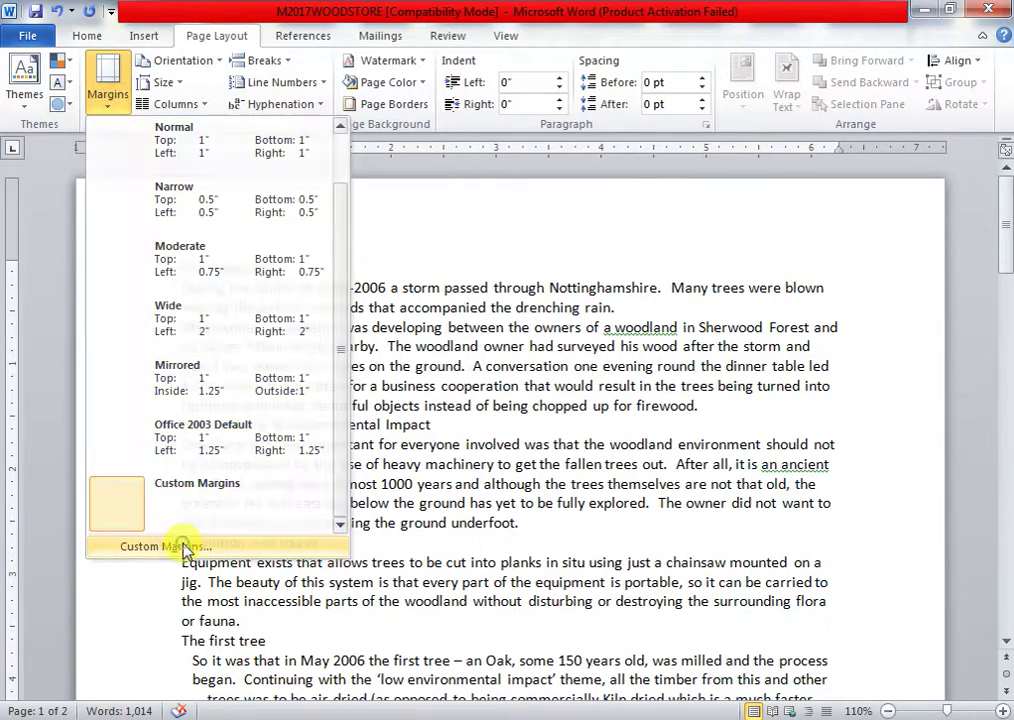
left_click(190, 546)
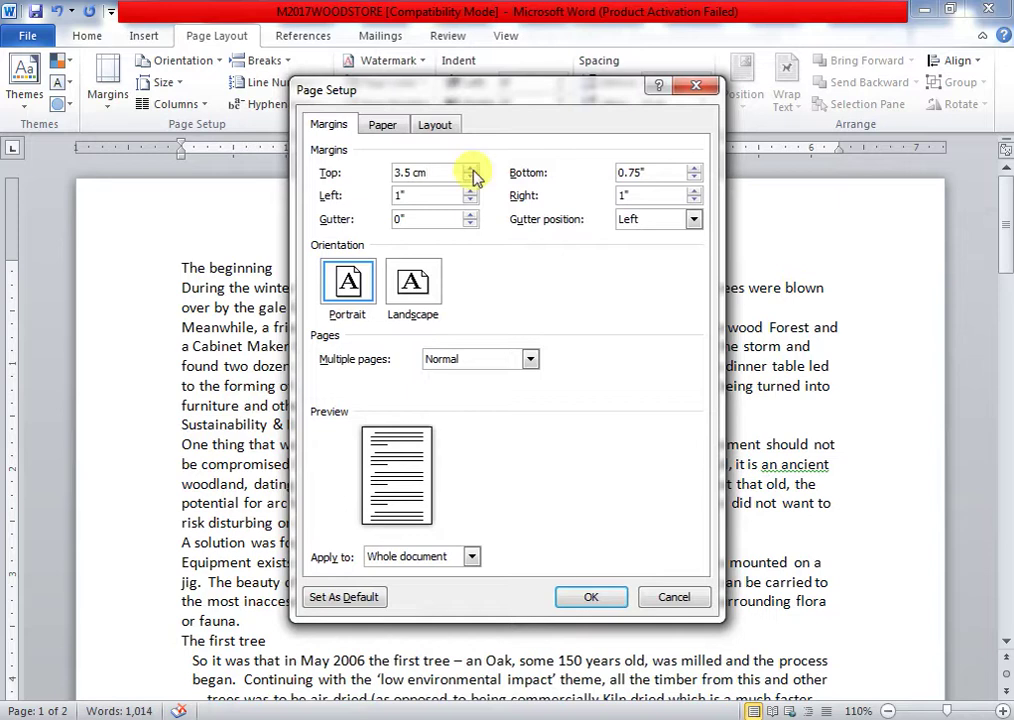
left_click_drag(645, 172, 584, 165)
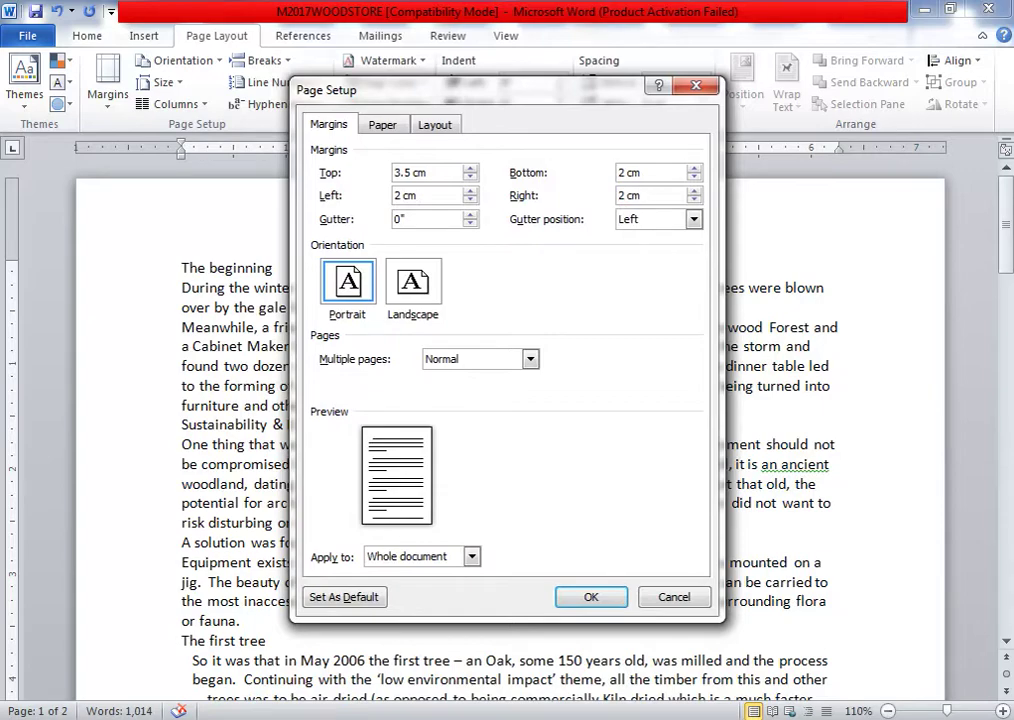
left_click(588, 600)
left_click(403, 710)
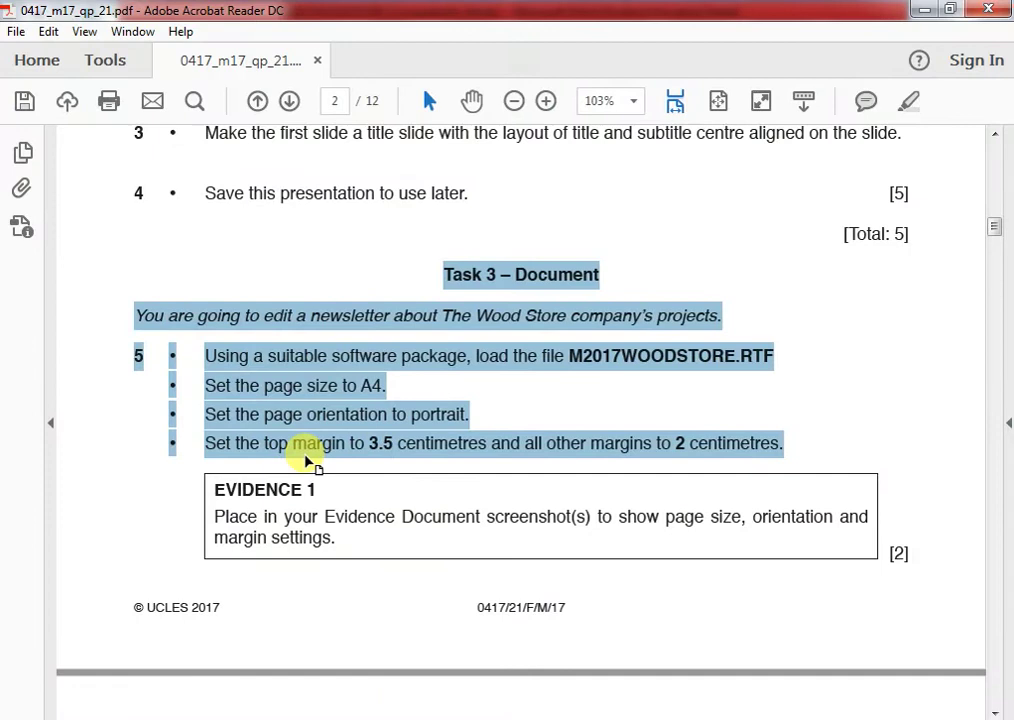
- Highlight Task 3's question 5 instructions yellow and select the EVIDENCE 1 box text
right_click(306, 456)
left_click(358, 512)
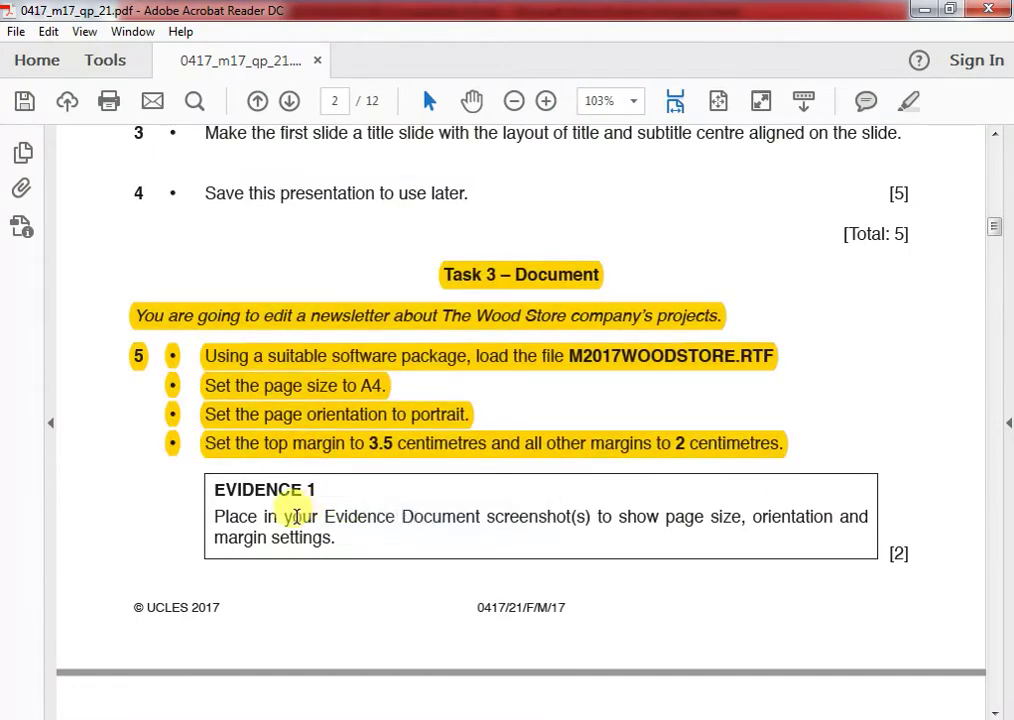
left_click_drag(216, 488, 619, 543)
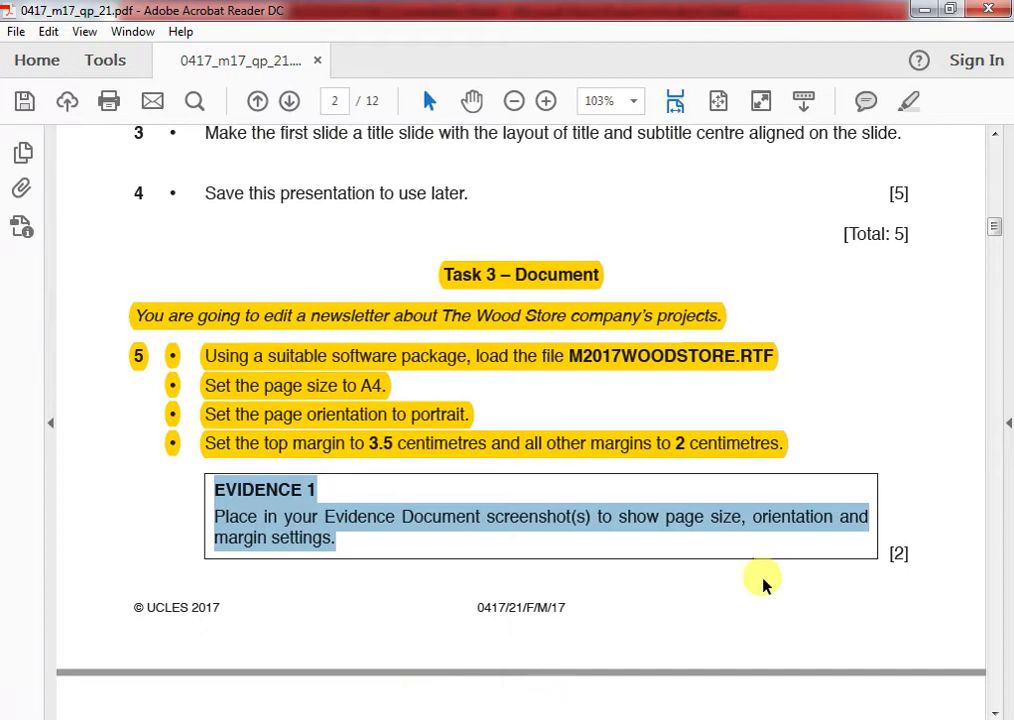
key("alt+Tab")
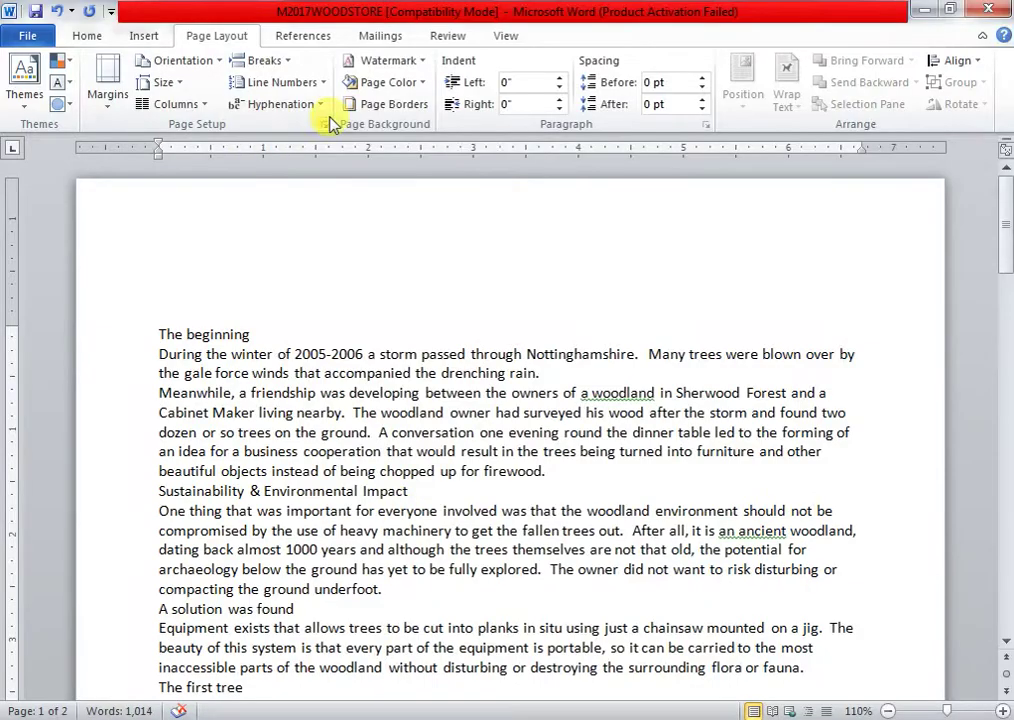
- Set the newsletter margins to 3.5 cm top and 2 cm on all other sides
left_click(323, 124)
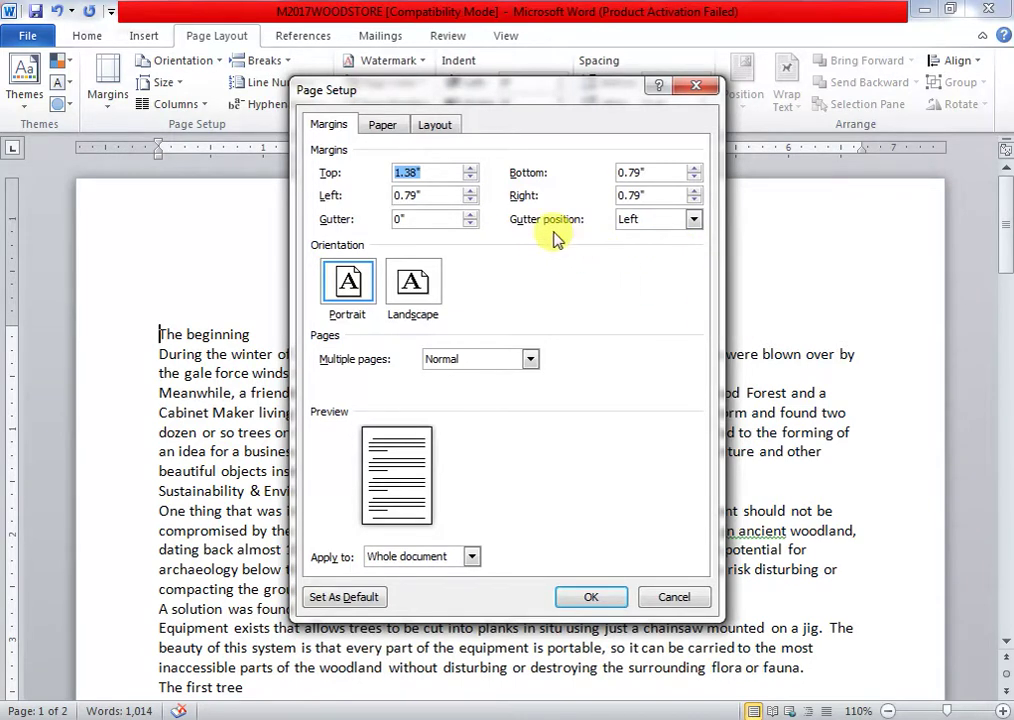
type("3.5")
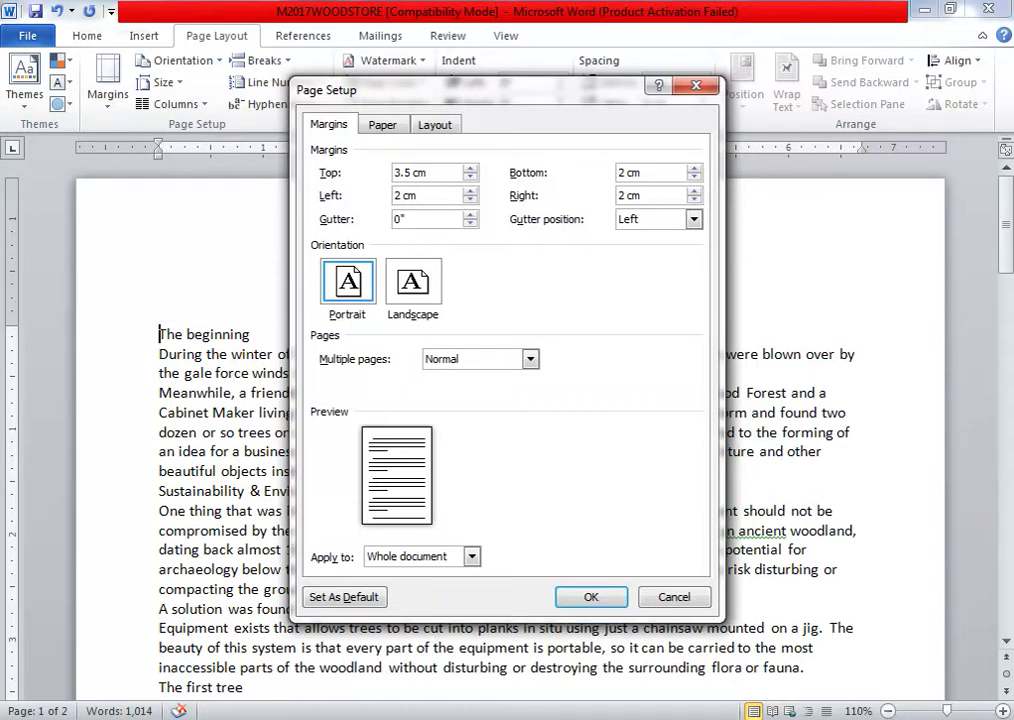
left_click(590, 597)
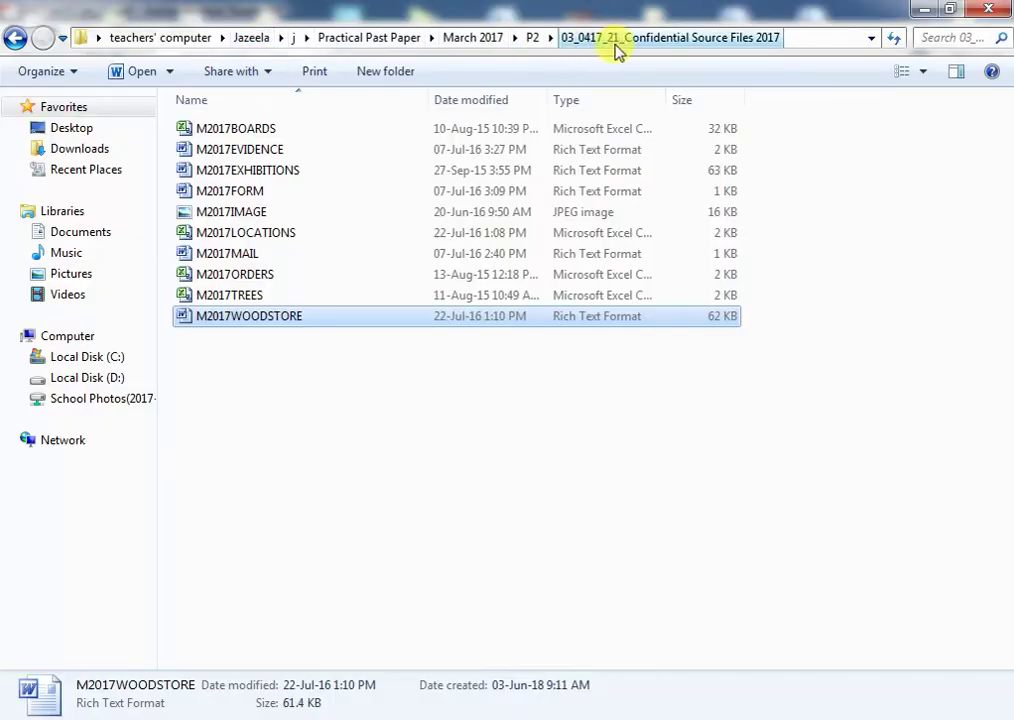
- Open the EVIDENCE9999 document from New folder inside P2
left_click(533, 38)
double_click(255, 150)
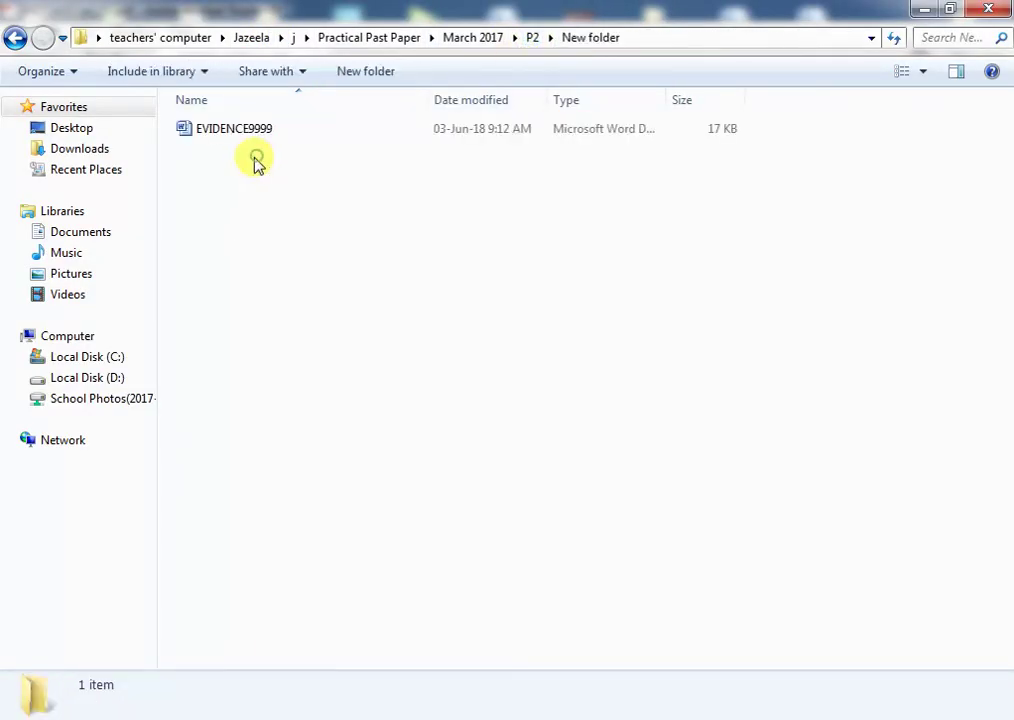
double_click(255, 130)
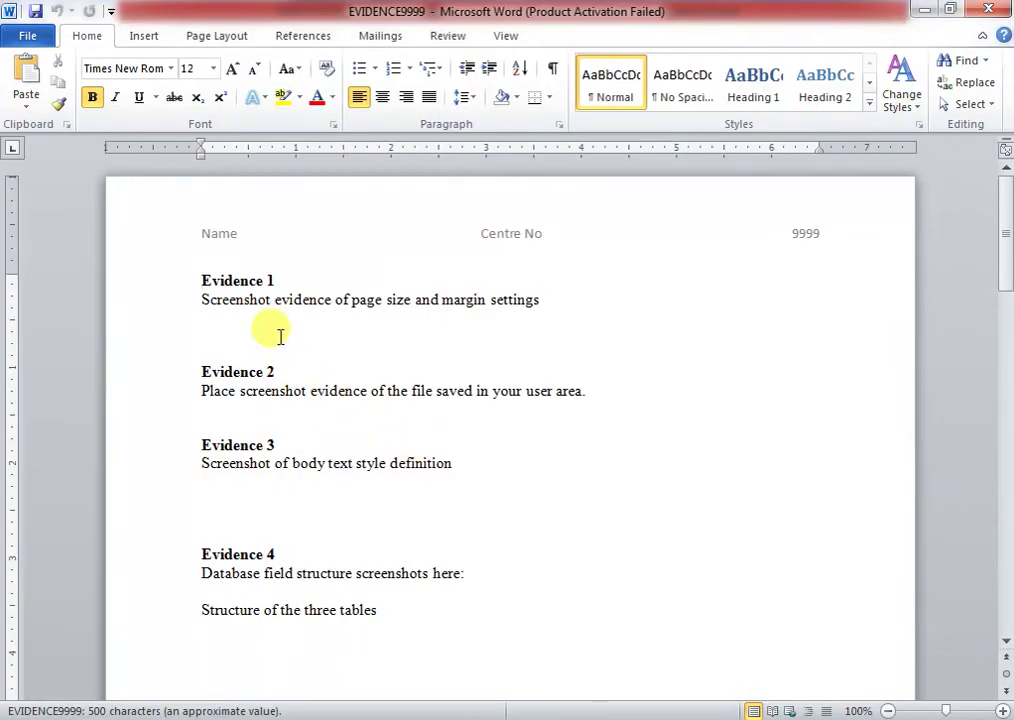
- Paste the margins screenshot under Evidence 1, then bring the newsletter back to the front
left_click(279, 336)
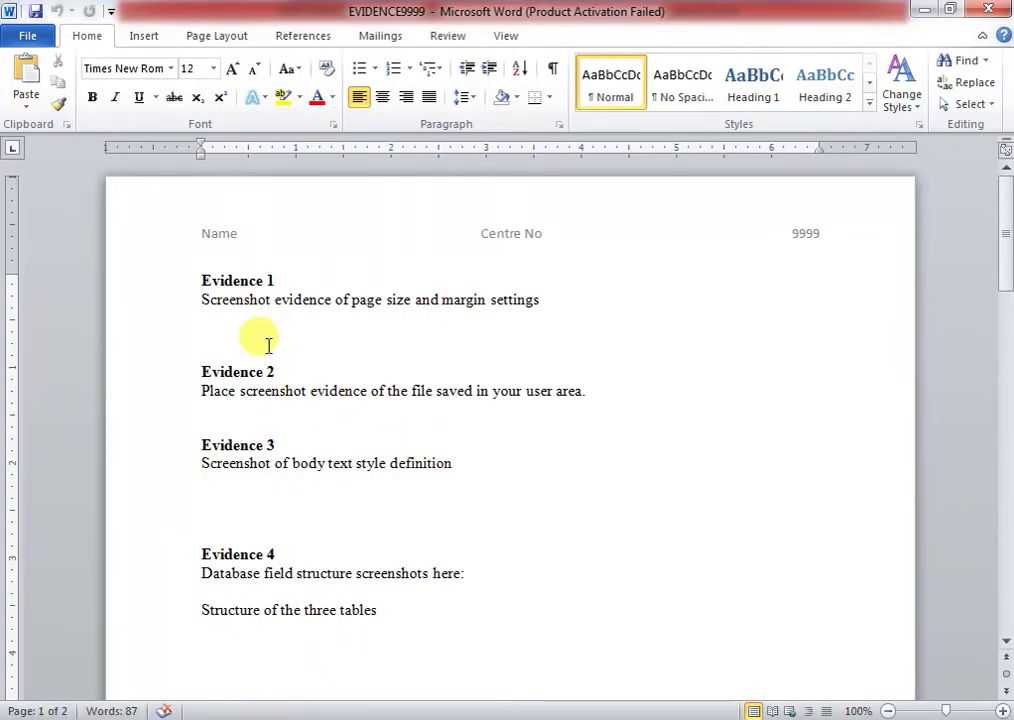
key("ctrl+v")
mouse_move(487, 712)
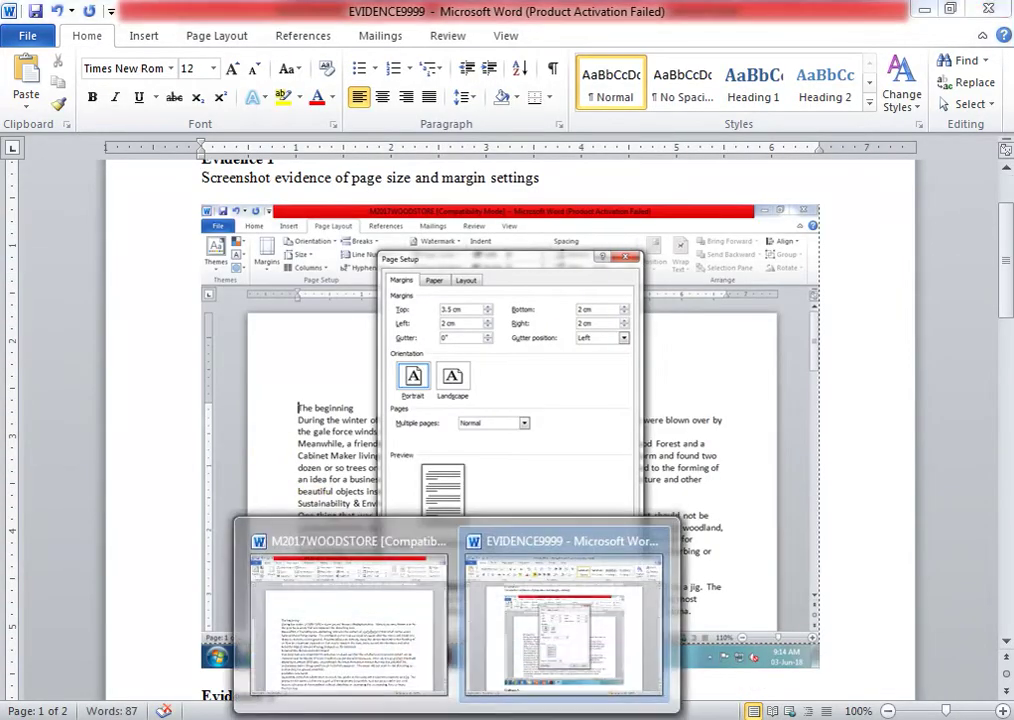
left_click(350, 645)
- Check in Page Setup's Paper settings that the newsletter's paper size is A4
left_click(321, 124)
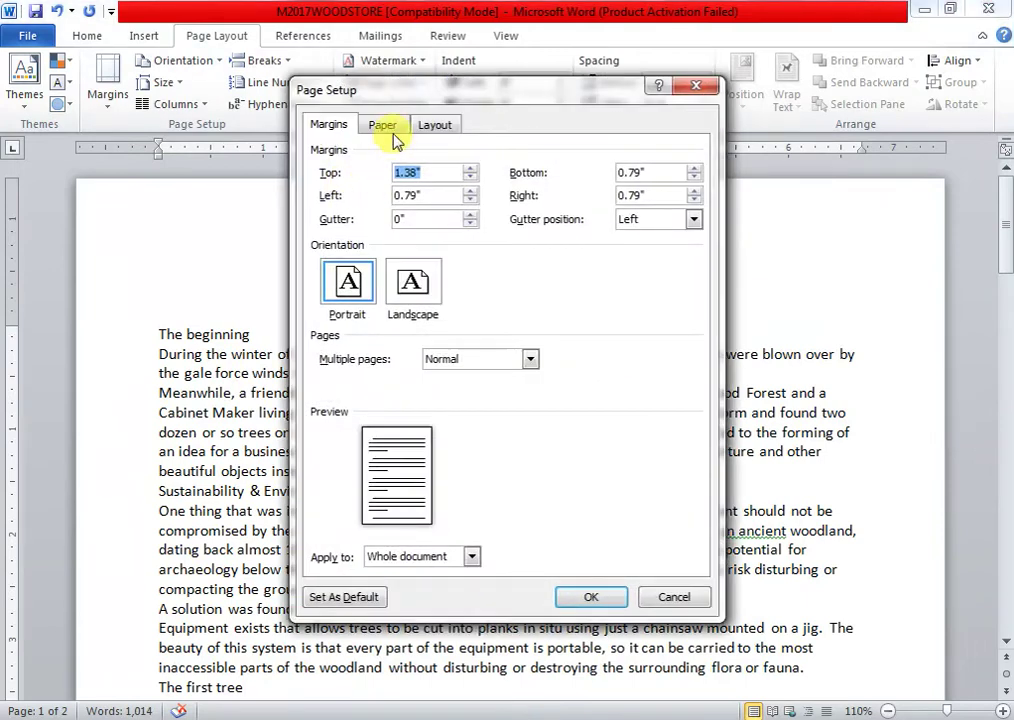
left_click(383, 124)
left_click(341, 175)
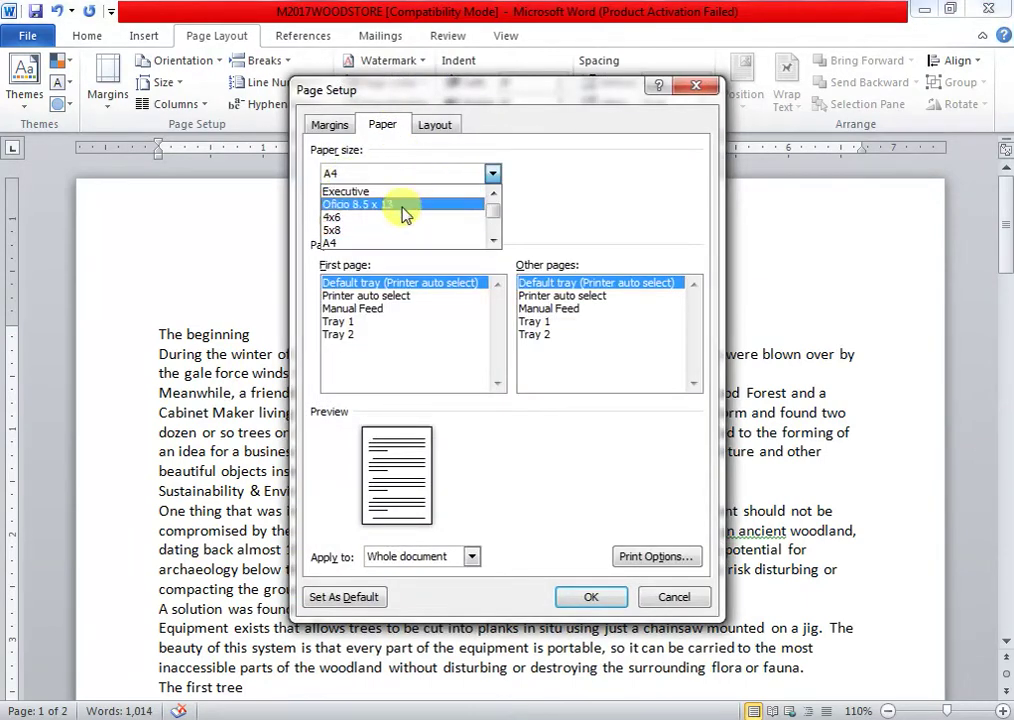
left_click(377, 243)
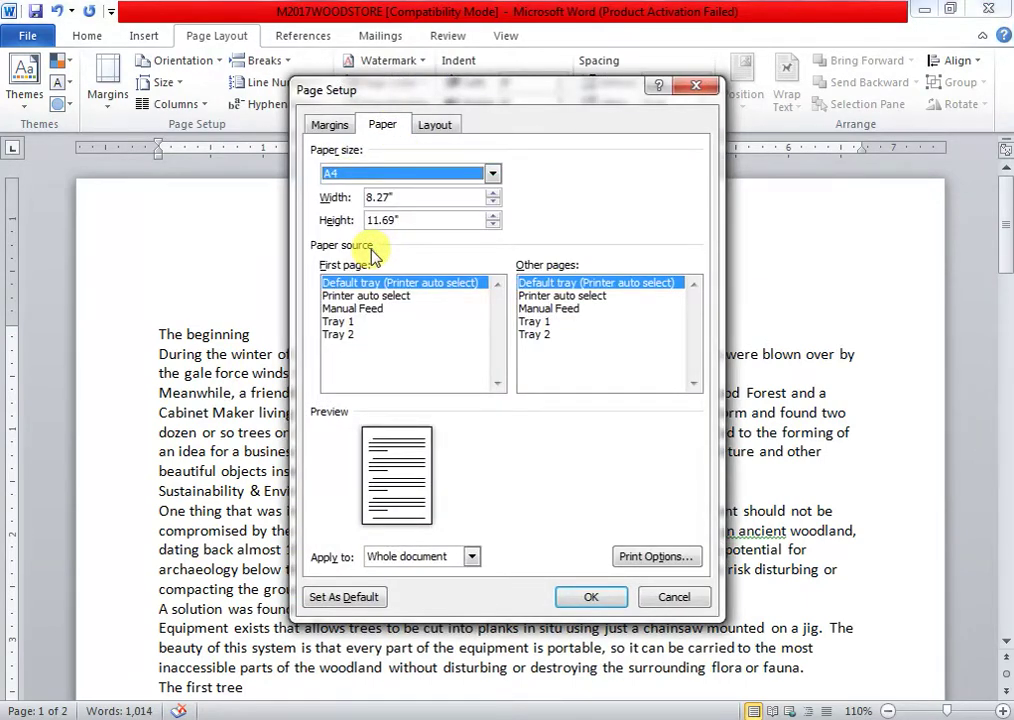
left_click(595, 599)
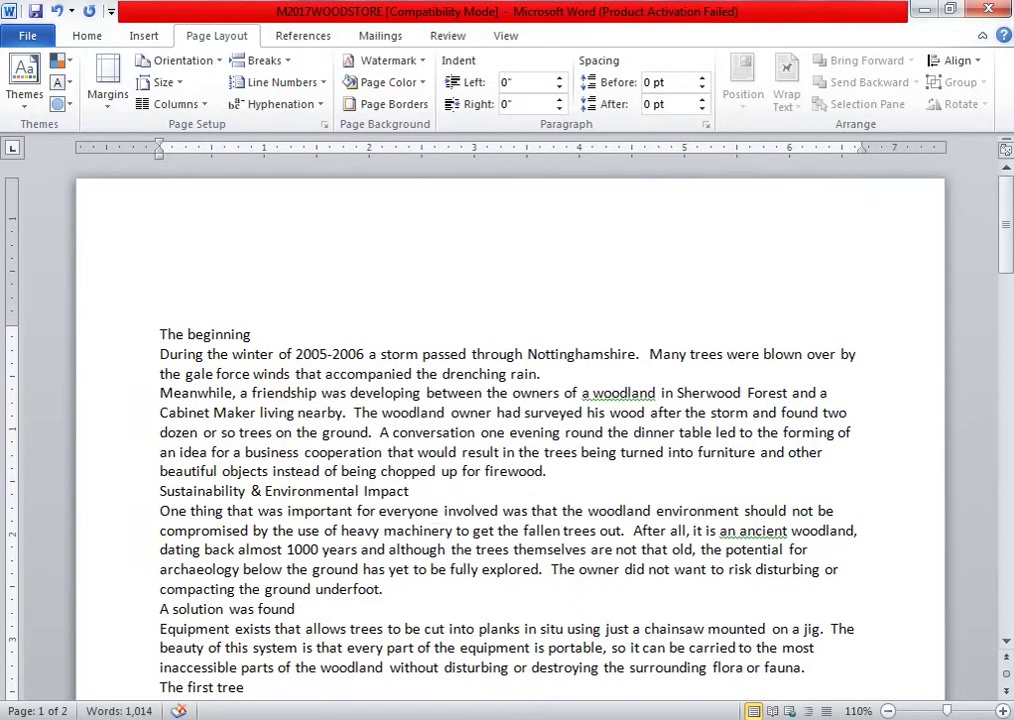
- Paste the A4 paper-size screenshot into EVIDENCE9999
mouse_move(460, 718)
left_click(556, 664)
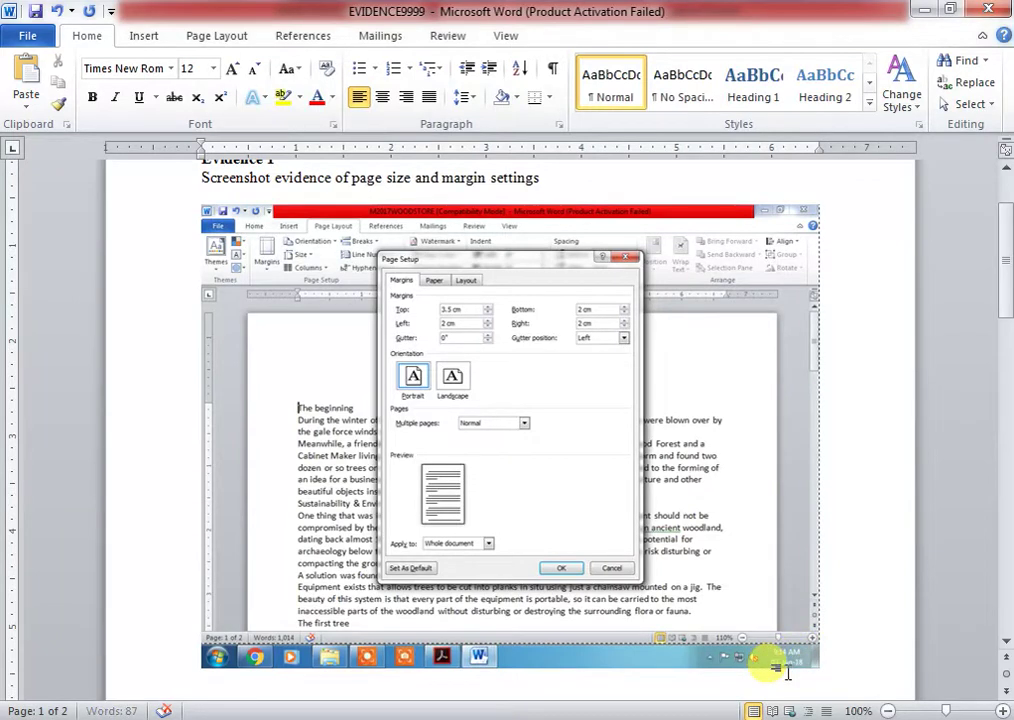
key("ctrl+v")
scroll(706, 598, "up", 8)
scroll(706, 594, "up", 7)
scroll(690, 590, "up", 6)
- Add a new caption line after the Evidence 1 description
left_click(567, 305)
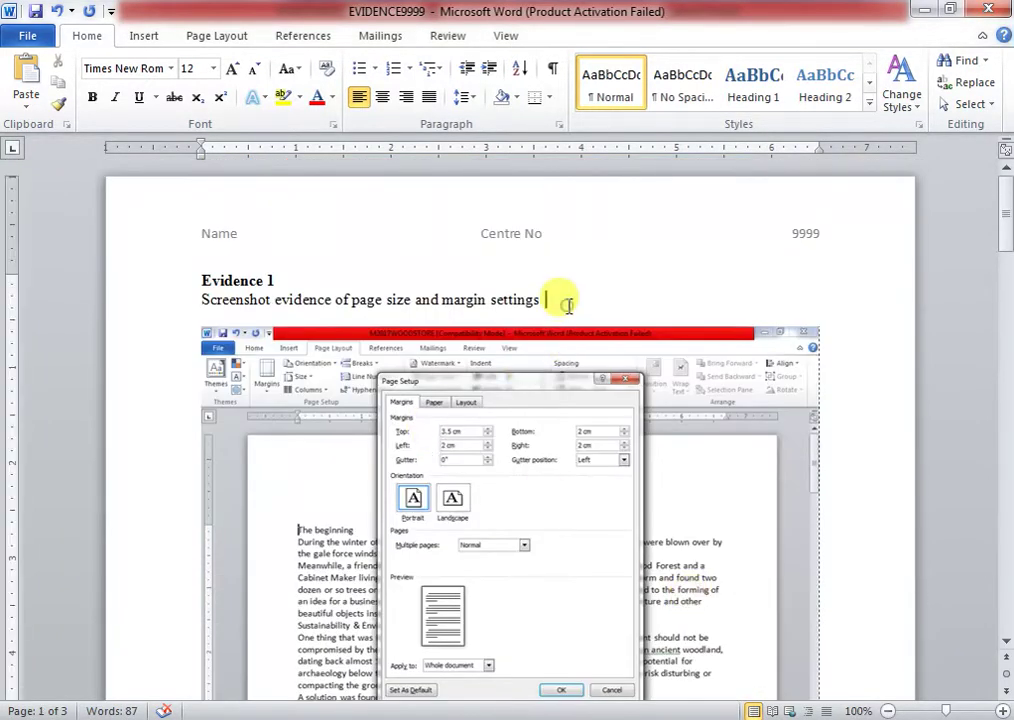
key("Return")
key("Return")
type("Page Margin & Page orientation")
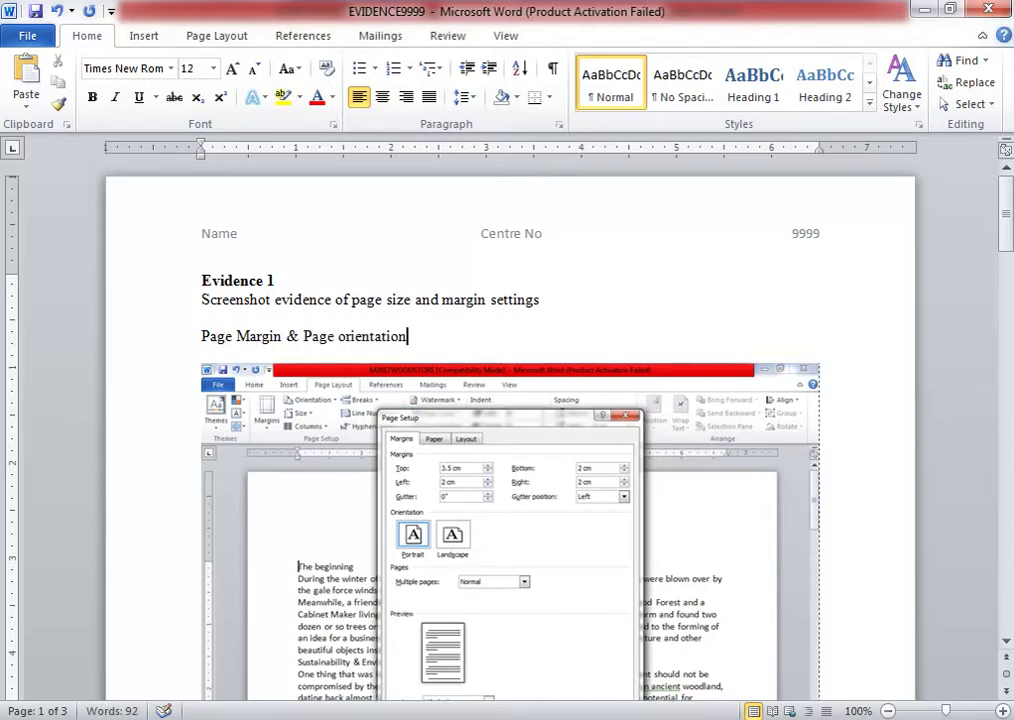
scroll(520, 360, "down", 10)
scroll(412, 559, "down", 5)
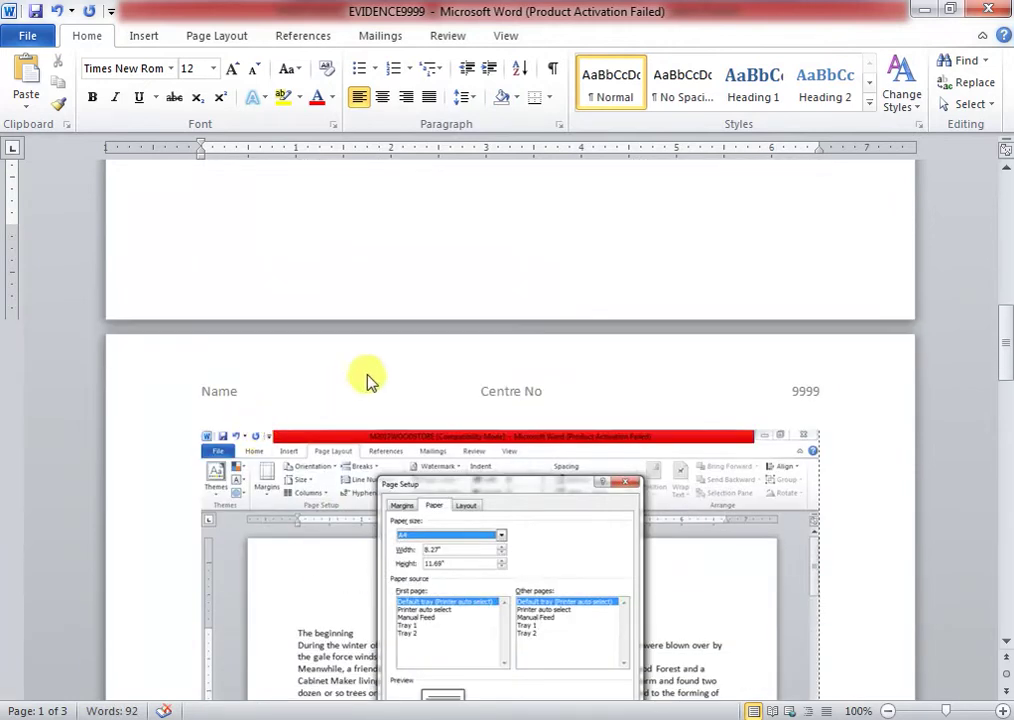
scroll(240, 410, "up", 5)
- Place the paper-size screenshot below the margins screenshot without a gap, and save EVIDENCE9999
left_click(260, 331)
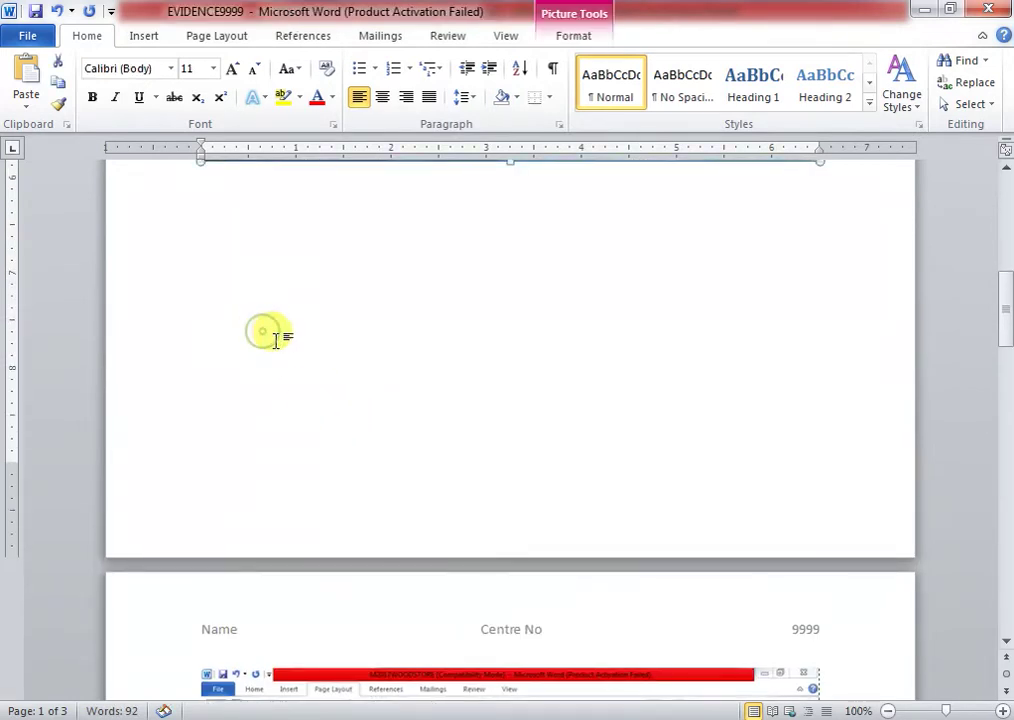
left_click(853, 343)
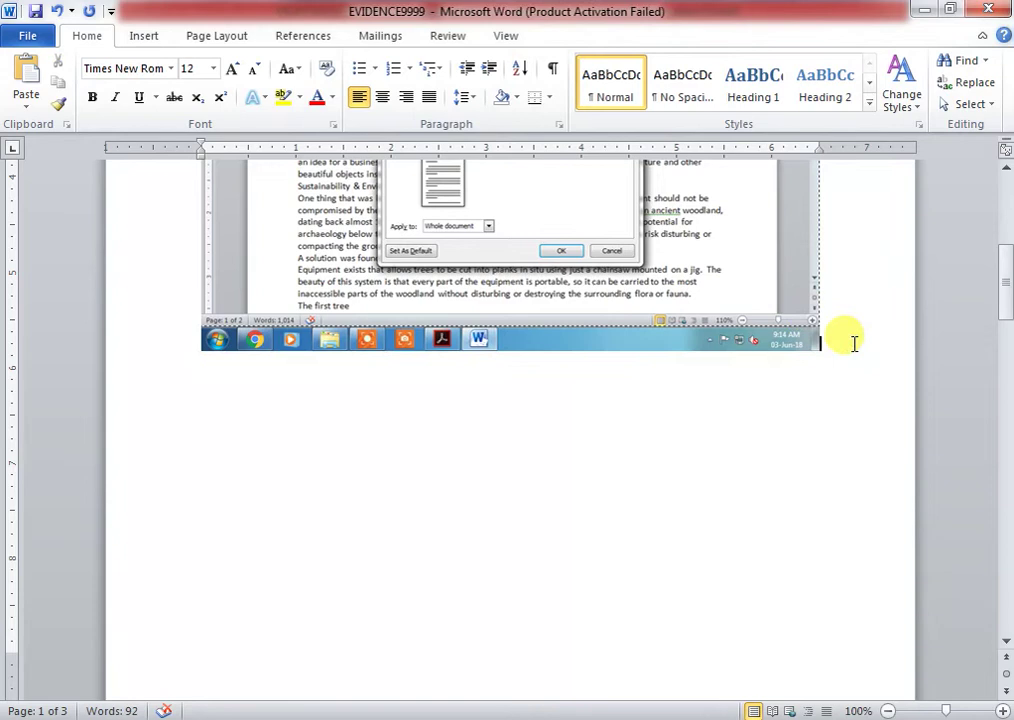
key("Return")
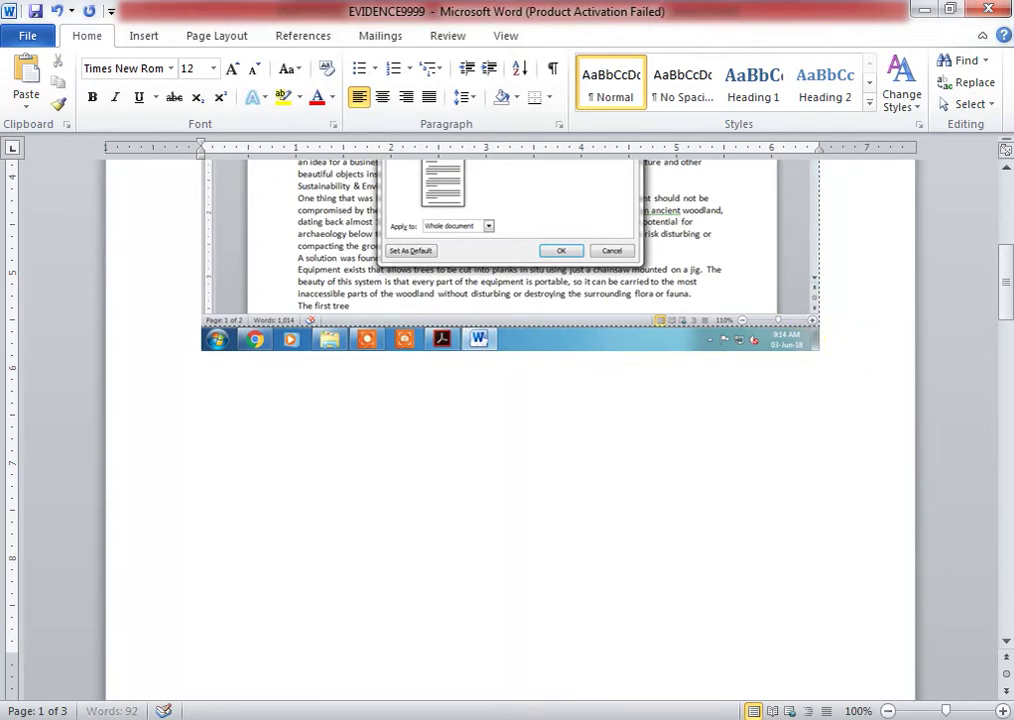
key("ctrl+v")
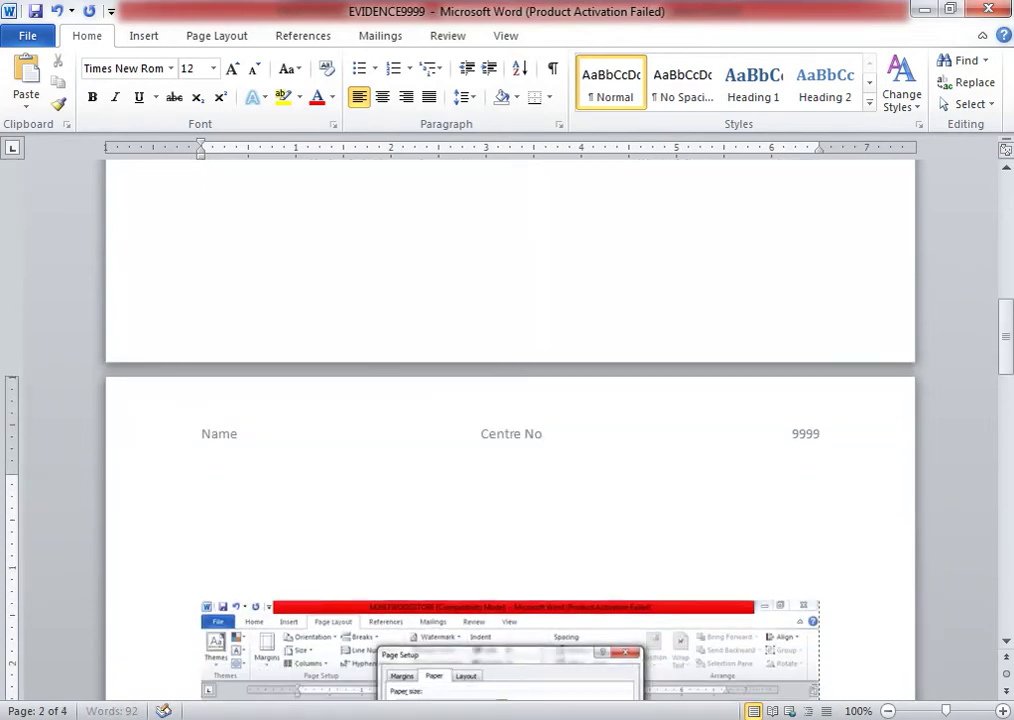
key("BackSpace")
type("Page Size")
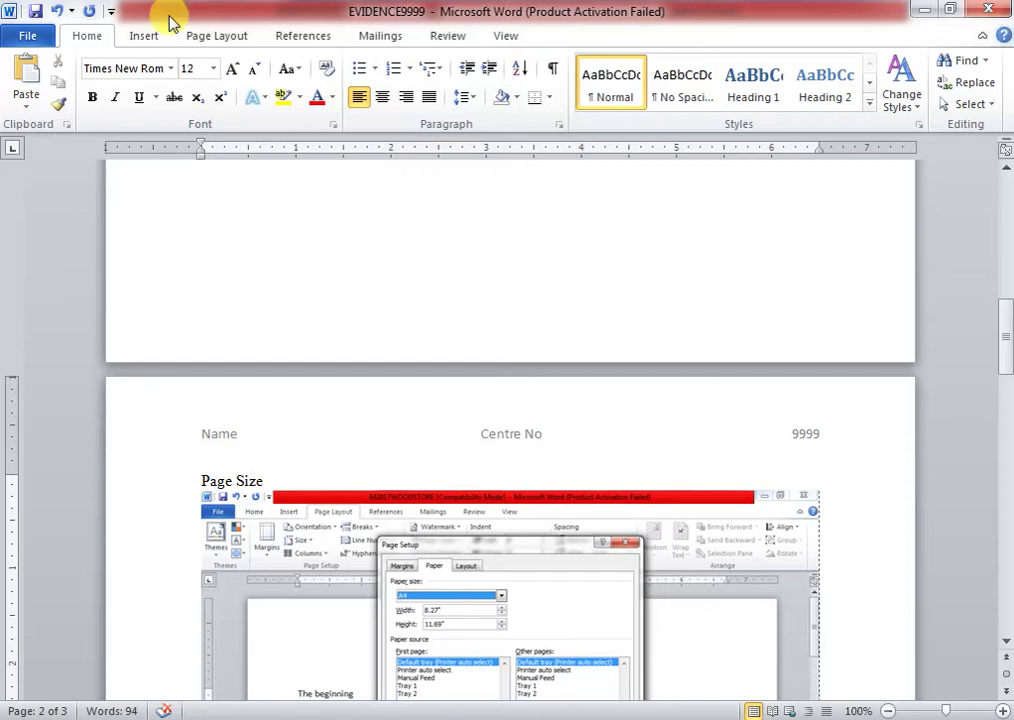
type("Size")
left_click(35, 11)
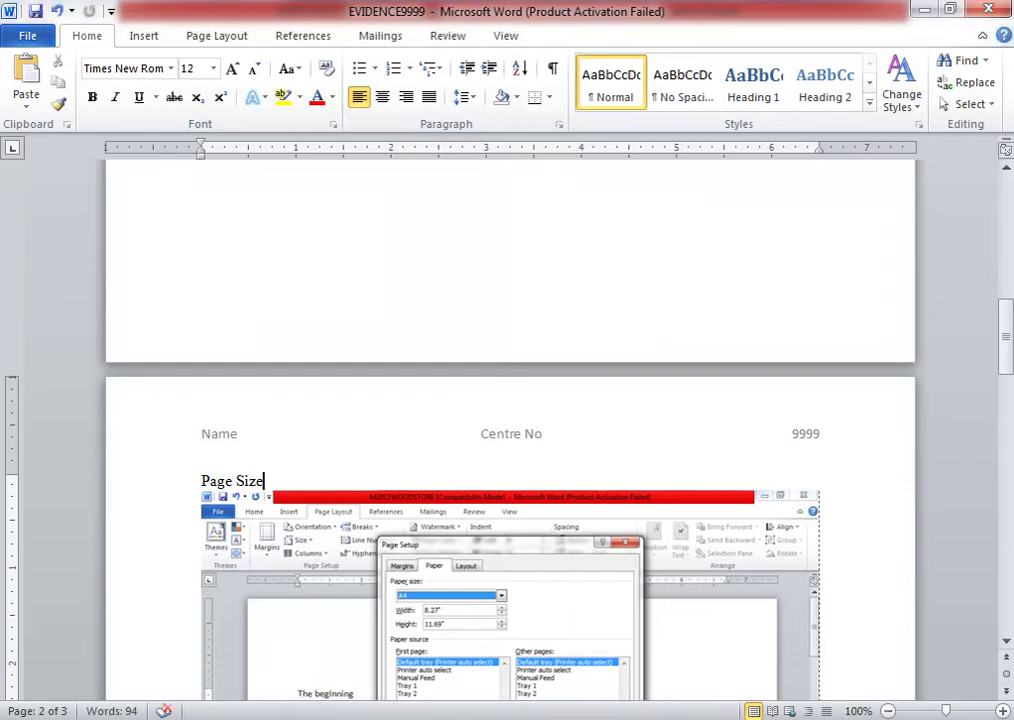
- Highlight the Evidence 1 instructions in yellow in the exam paper
key("alt+Tab")
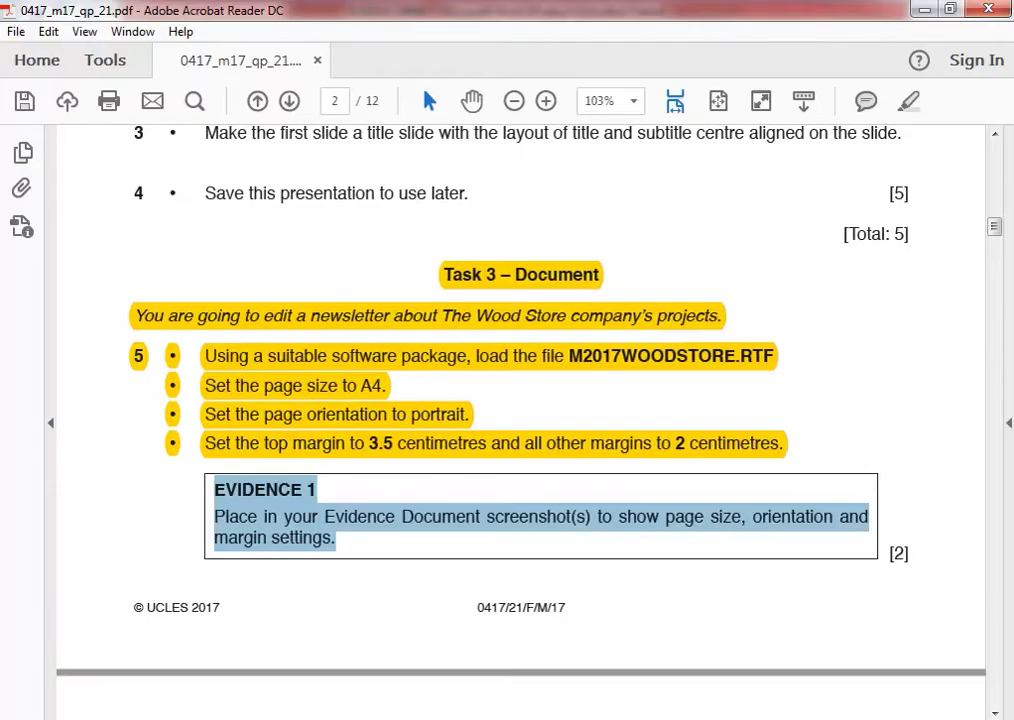
right_click(296, 542)
left_click(378, 600)
scroll(362, 593, "down", 5)
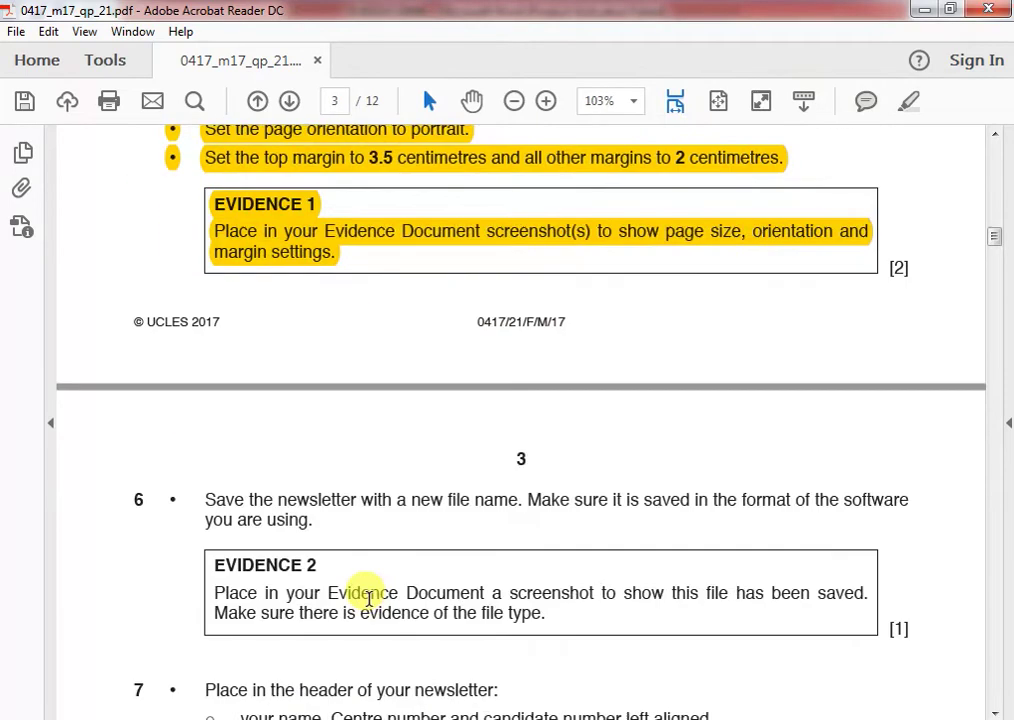
scroll(300, 450, "down", 3)
- Select the next instructions on the paper and bring the M2017WOODSTORE newsletter back
mouse_move(204, 356)
left_mouse_down()
mouse_move(255, 362)
mouse_move(572, 489)
left_mouse_up()
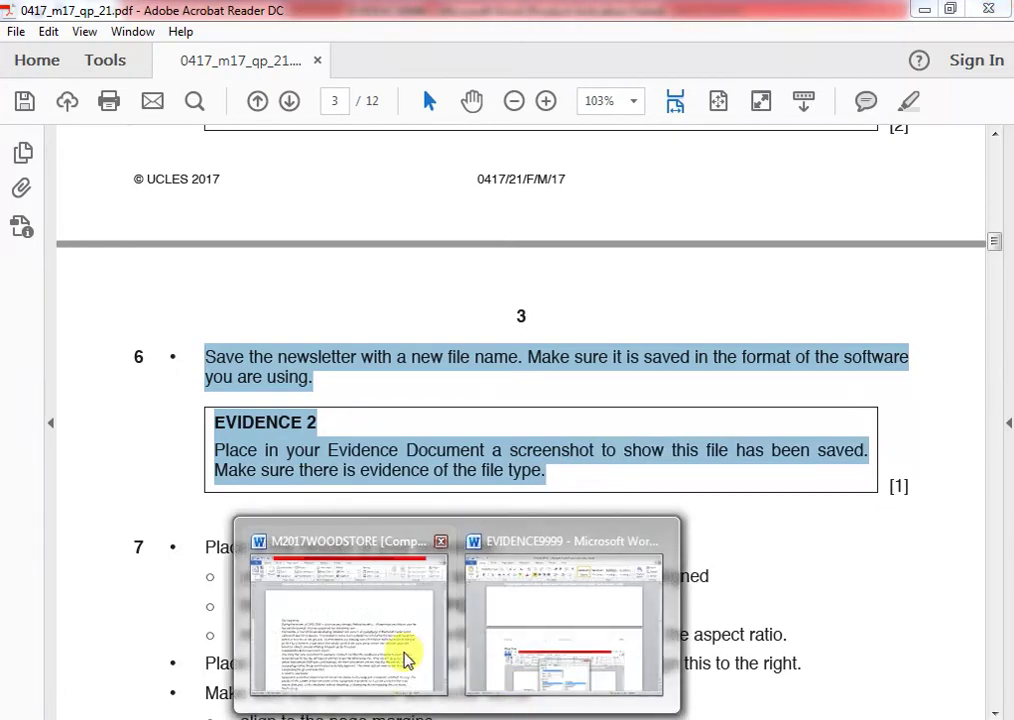
left_click(407, 656)
left_click(28, 35)
- Save the newsletter as WOODSTORE in Word Document format inside P2's New folder
left_click(58, 100)
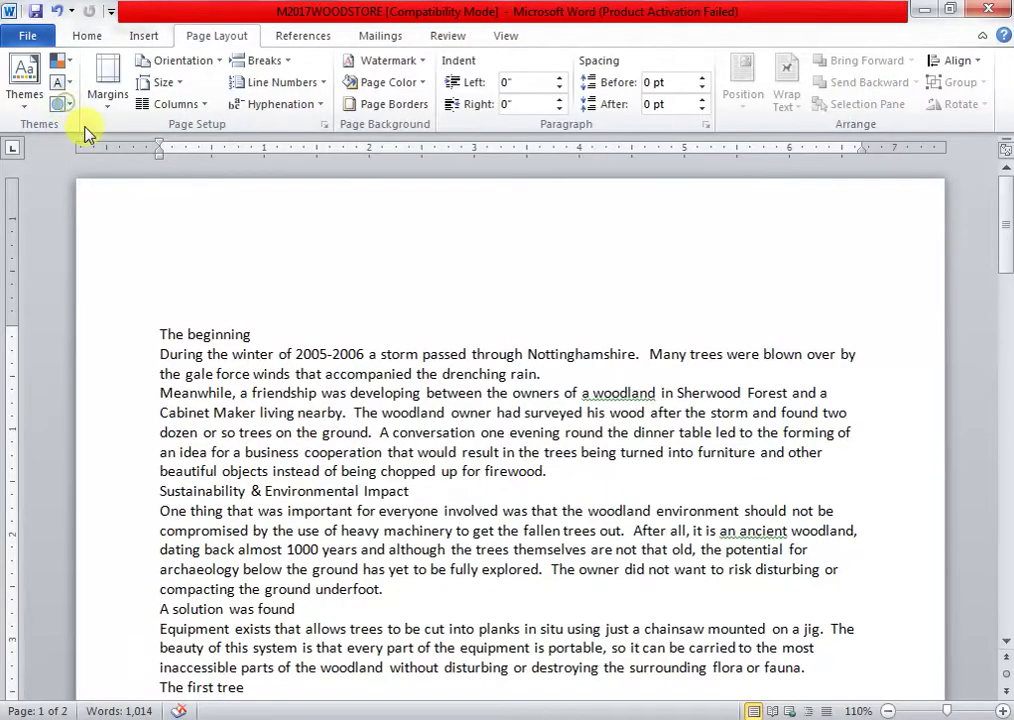
left_click(128, 44)
left_click(228, 160)
double_click(228, 160)
left_click_drag(244, 338, 128, 340)
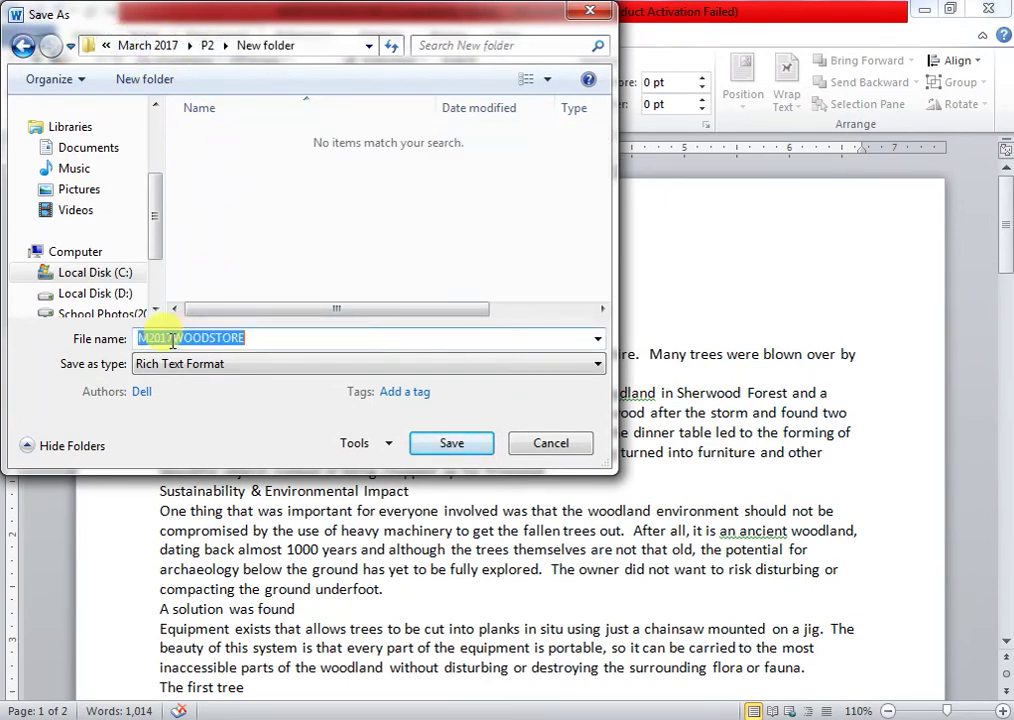
left_click(174, 338)
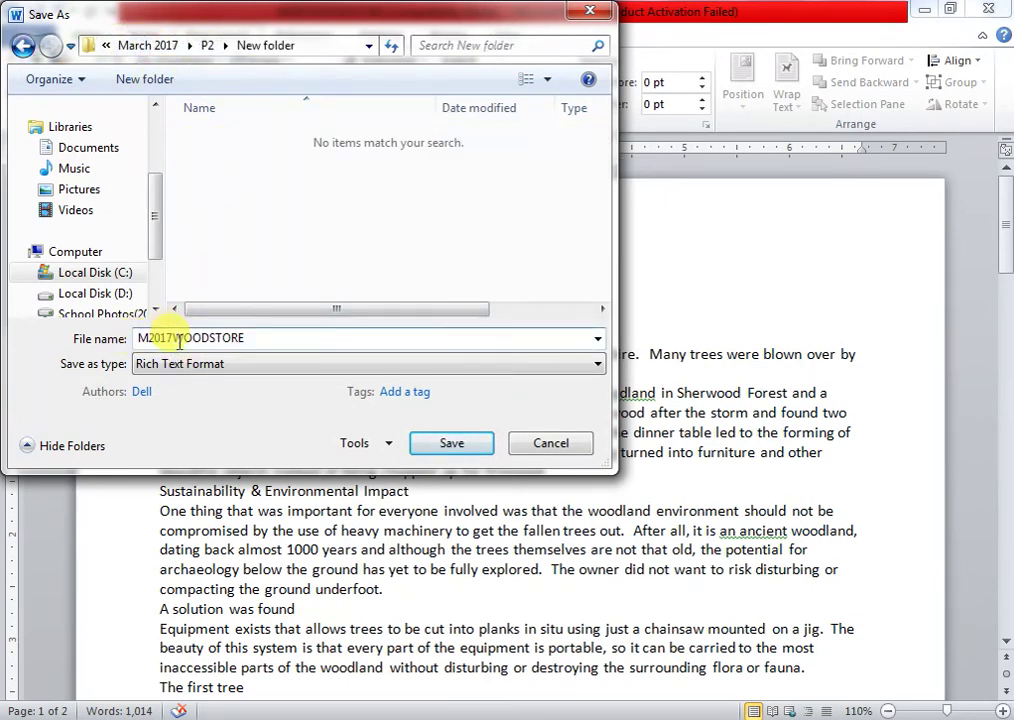
key("BackSpace")
left_click(197, 365)
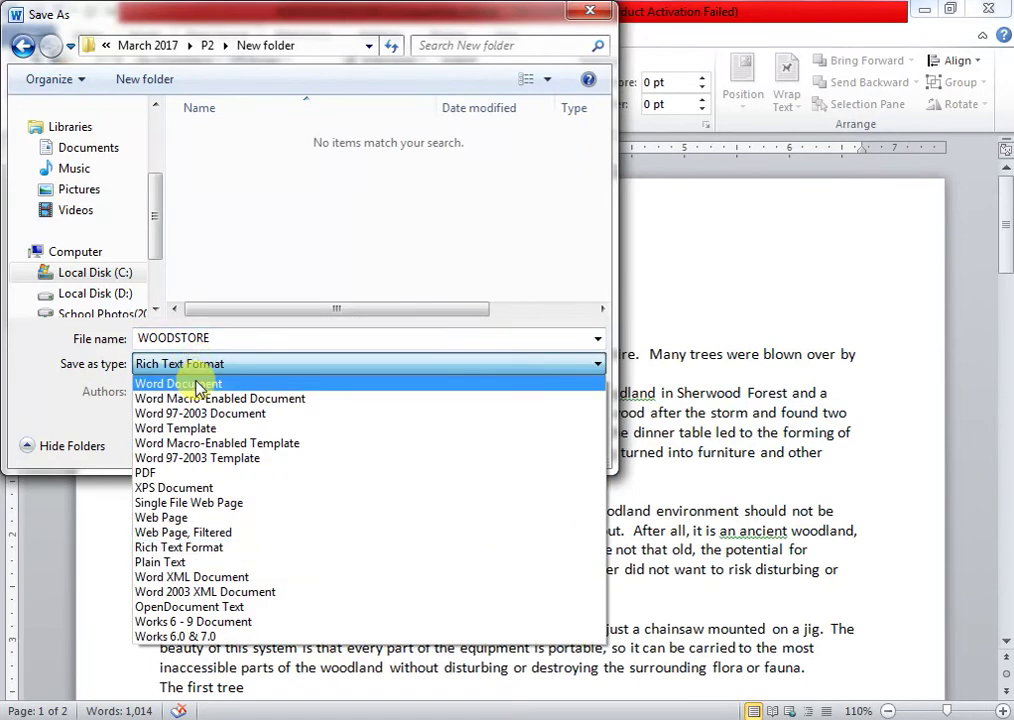
left_click(199, 383)
left_click(451, 516)
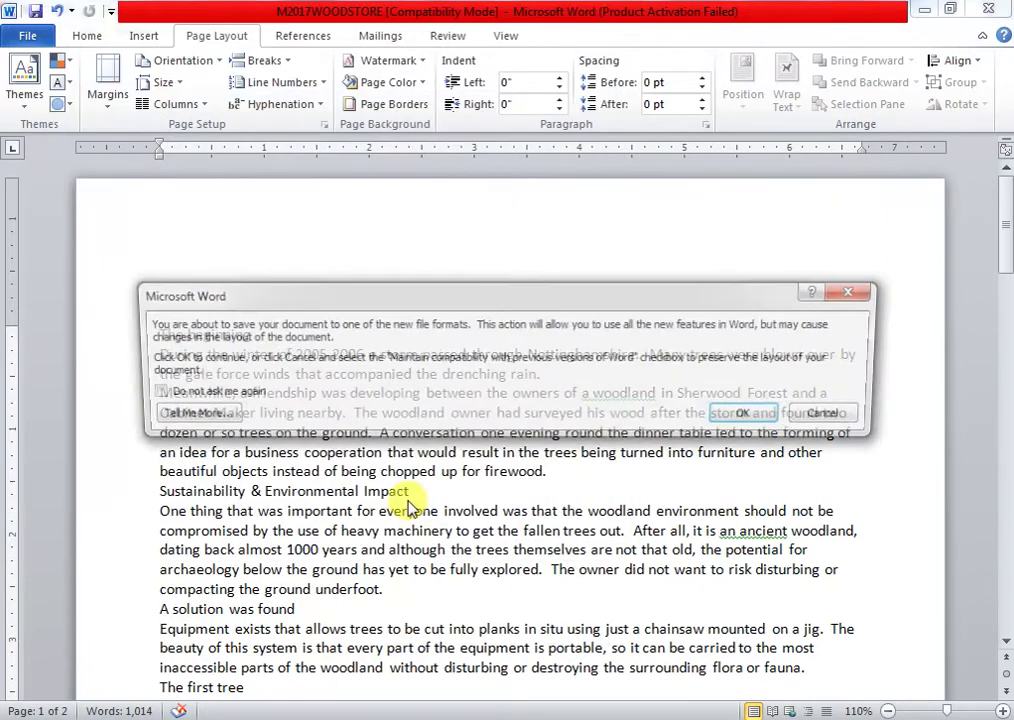
left_click(753, 416)
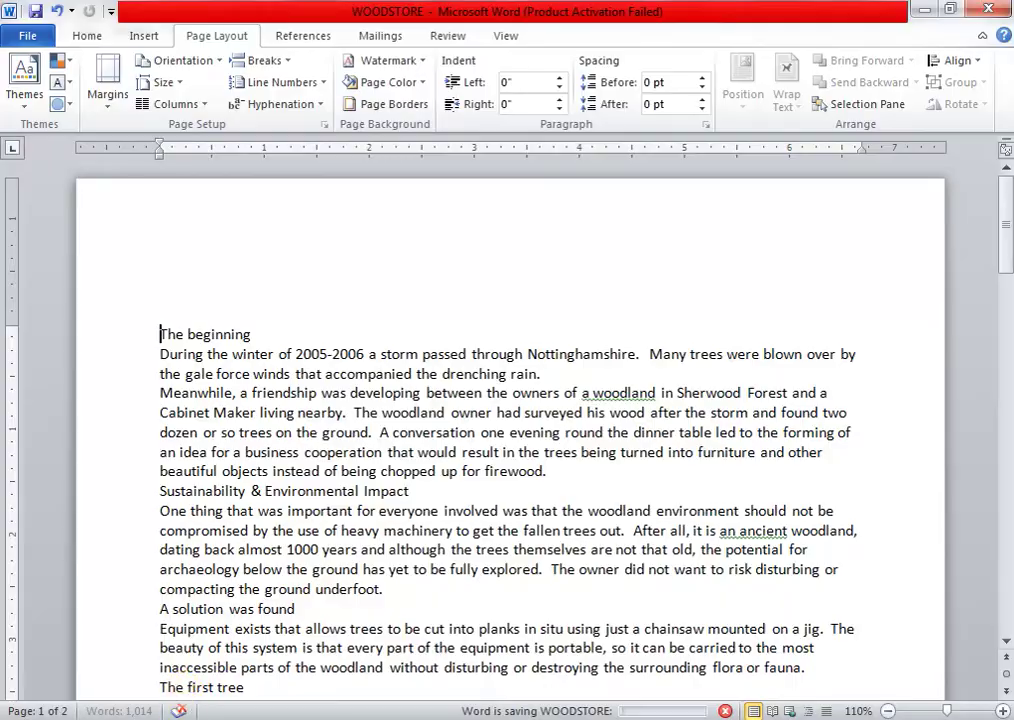
- View the WOODSTORE file's properties in Explorer, then return to EVIDENCE9999 at Evidence 2
left_click(349, 155)
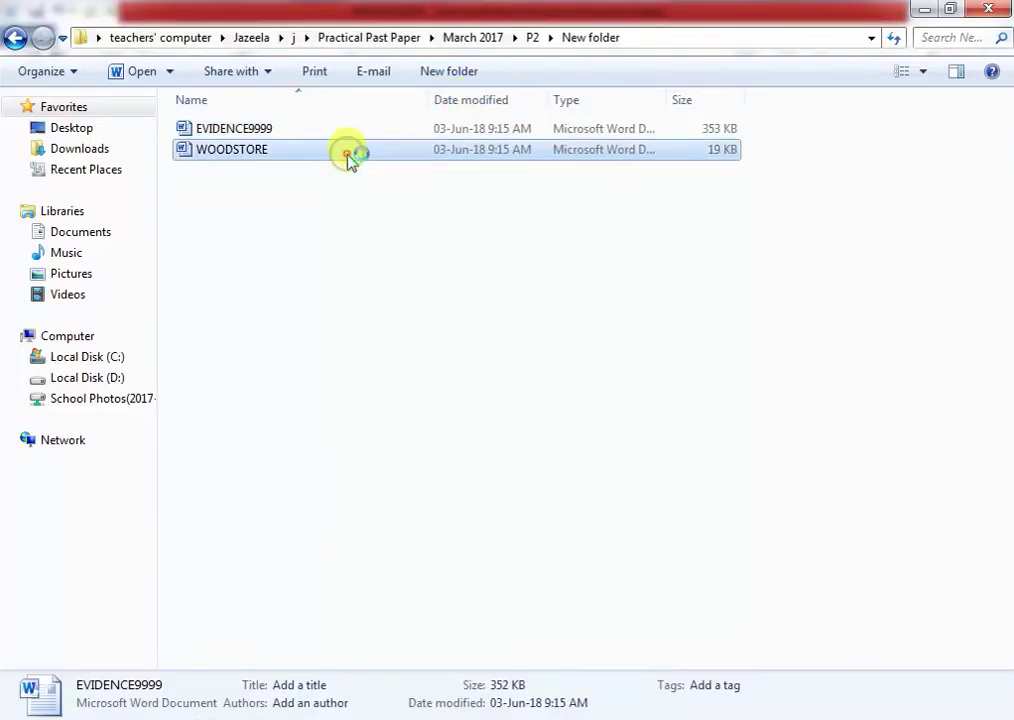
right_click(349, 158)
left_click(427, 634)
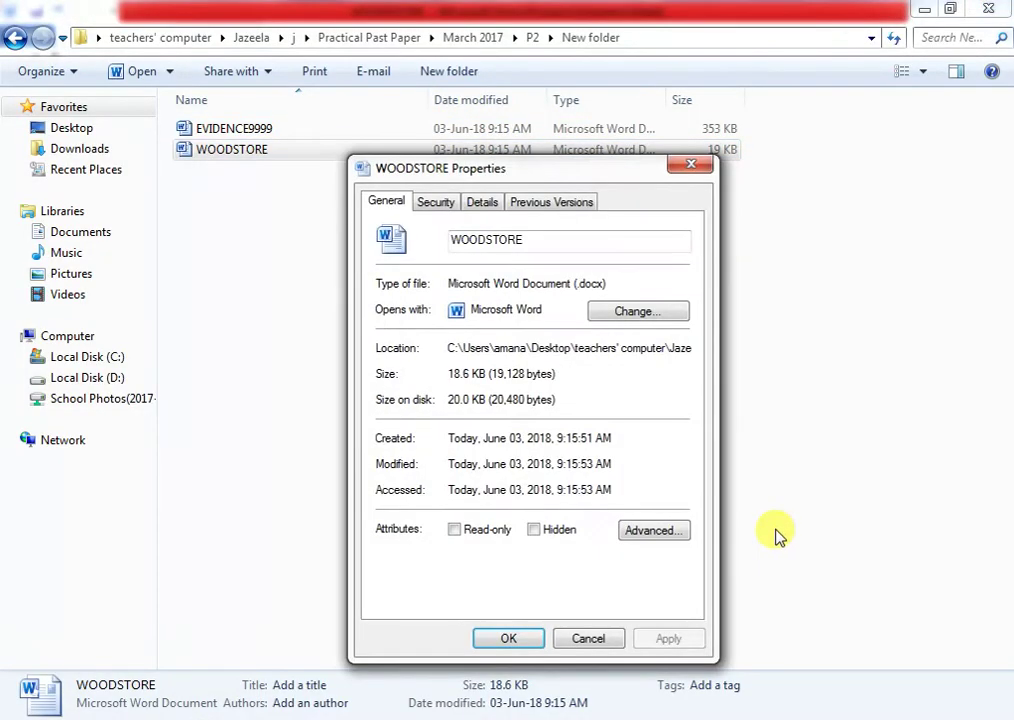
left_click(514, 640)
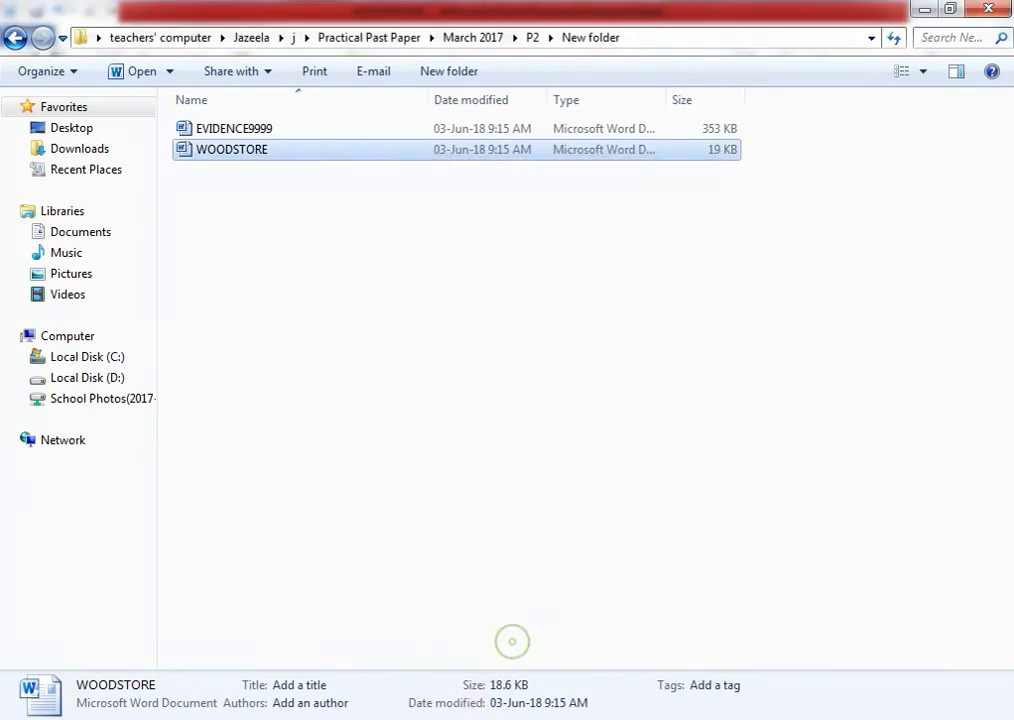
left_click(566, 610)
scroll(260, 678, "down", 4)
- Paste the WOODSTORE properties screenshot under Evidence 2 and save EVIDENCE9999
scroll(276, 577, "down", 7)
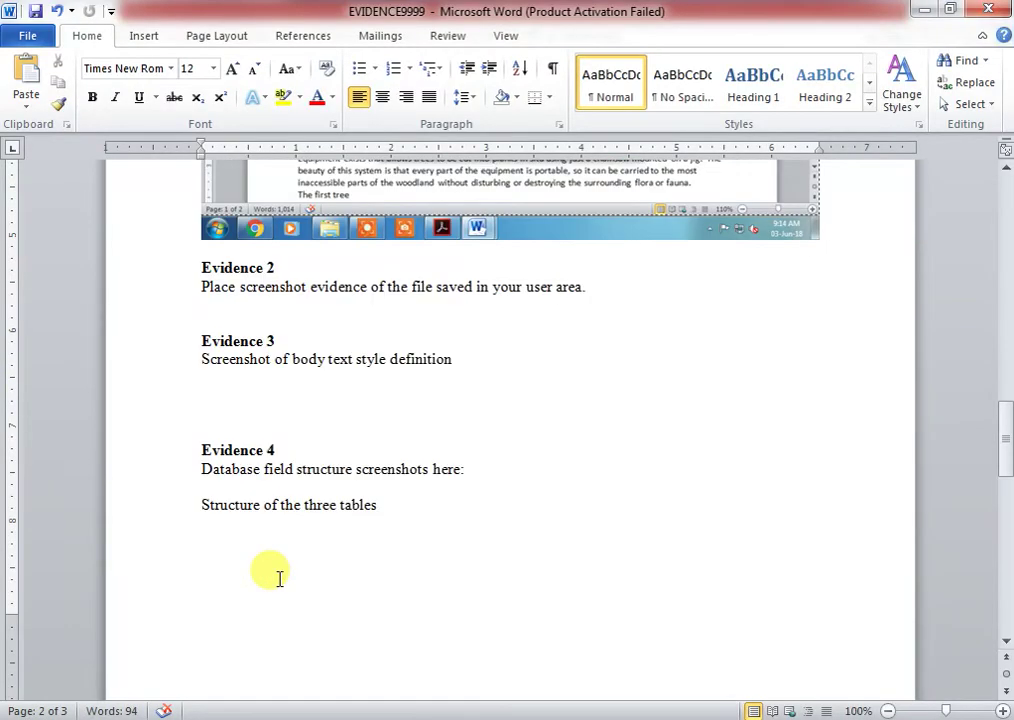
scroll(335, 400, "up", 2)
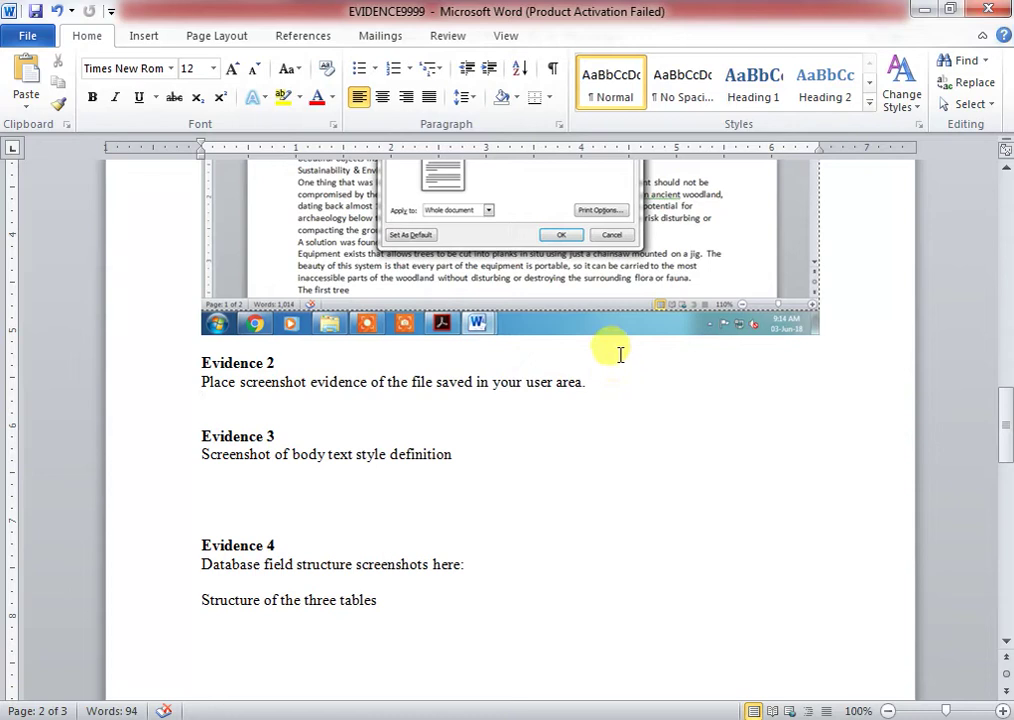
key("ctrl+v")
left_click(35, 11)
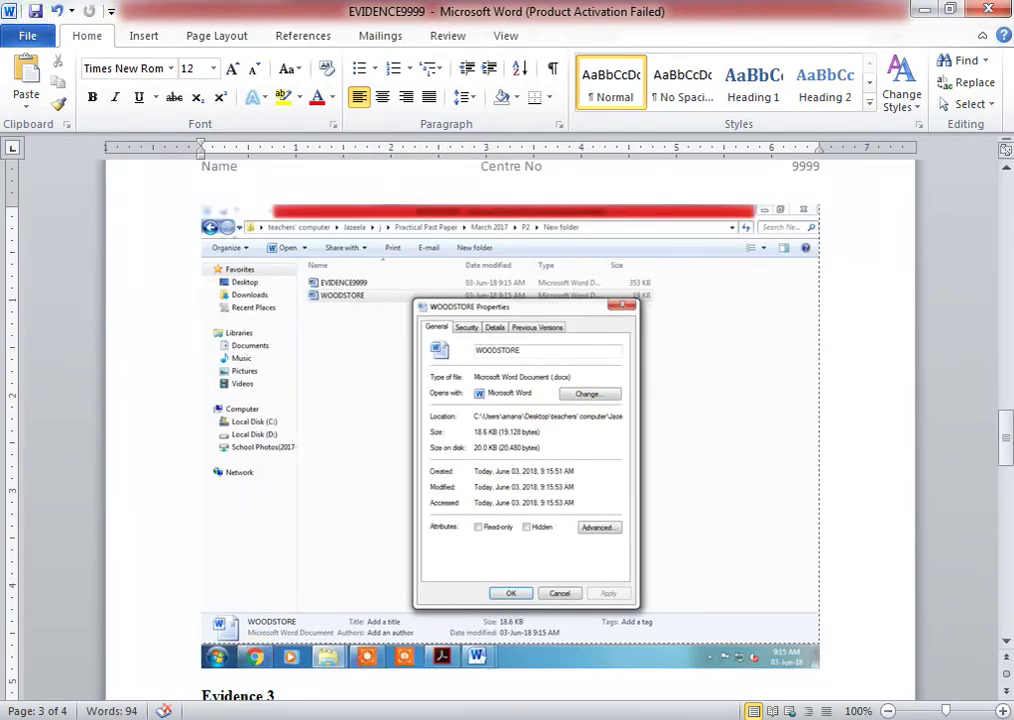
- Highlight task 6 and its Evidence 2 box in yellow, then select task 7's header instructions
key("alt+Tab")
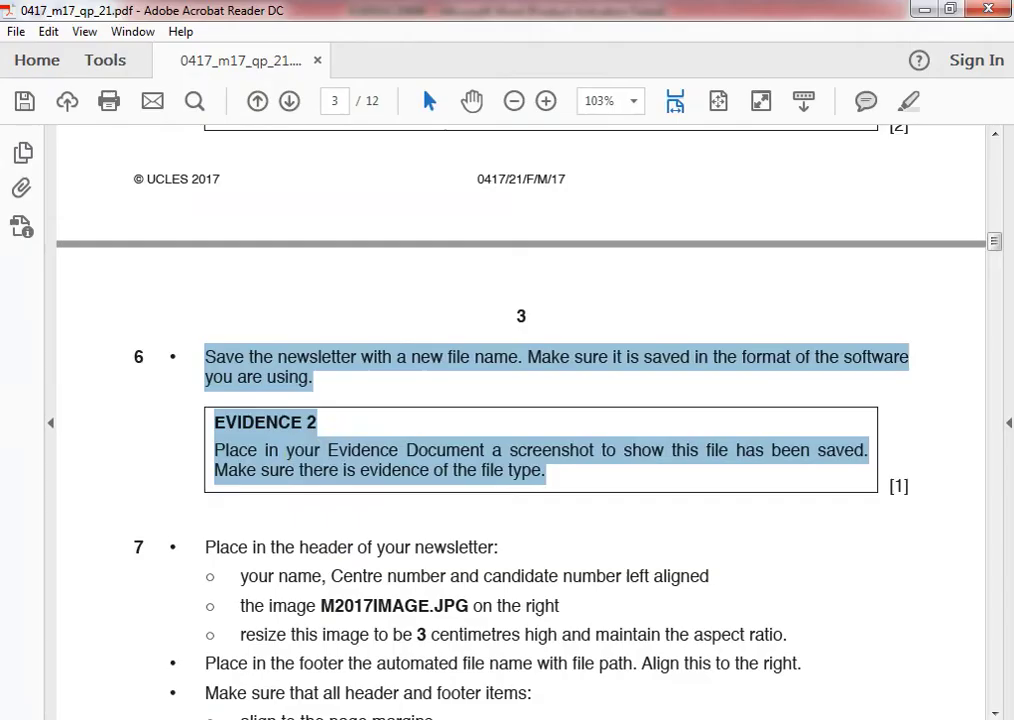
right_click(315, 444)
left_click(335, 498)
scroll(283, 516, "down", 3)
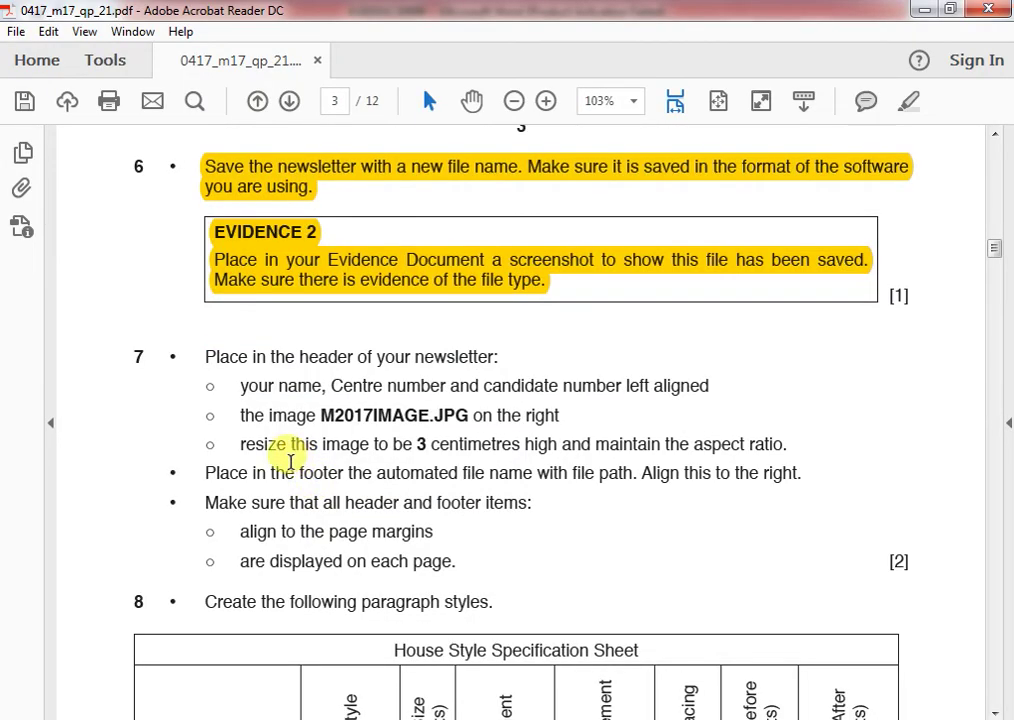
left_click_drag(201, 351, 811, 450)
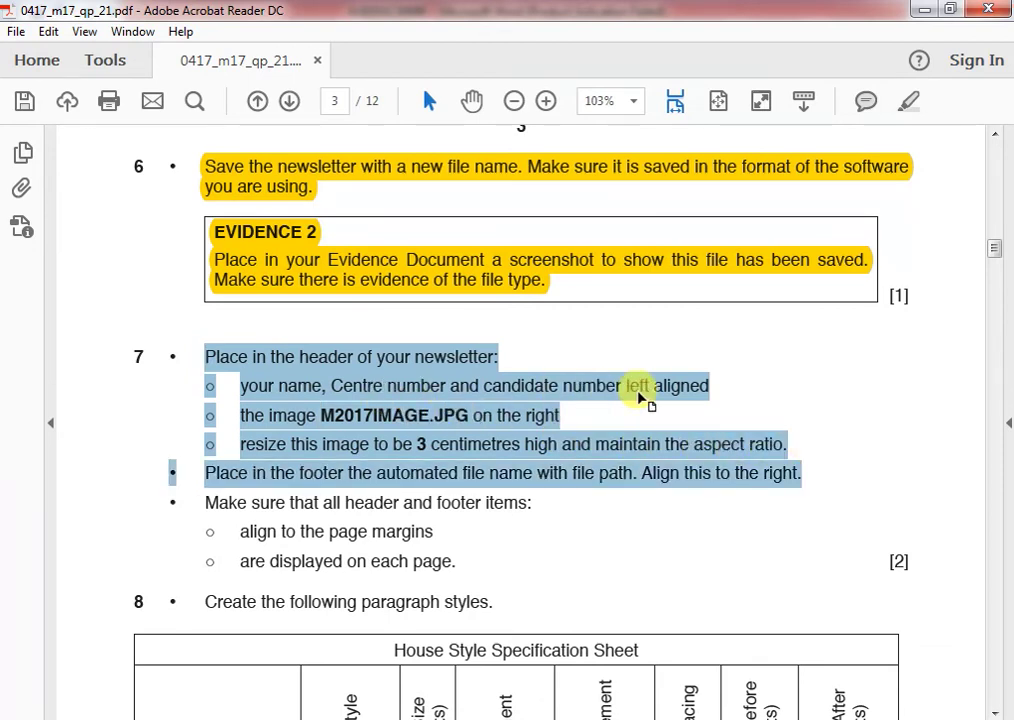
- Insert a blank three-column header in WOODSTORE and type Name/center no/cand no at left
mouse_move(456, 719)
left_click(376, 674)
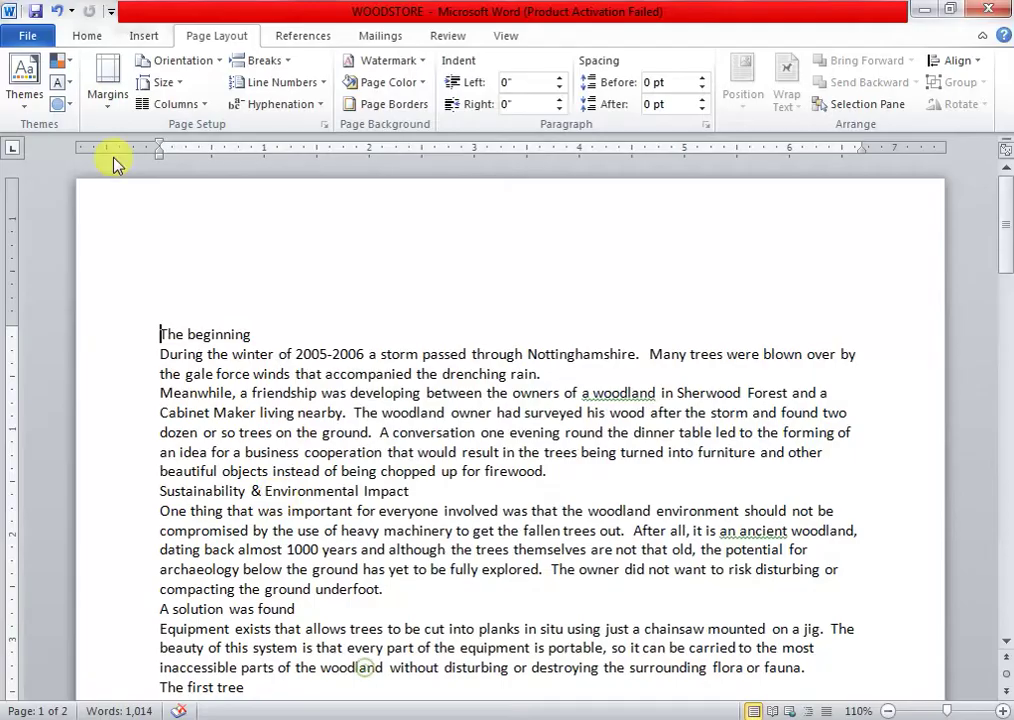
left_click(145, 37)
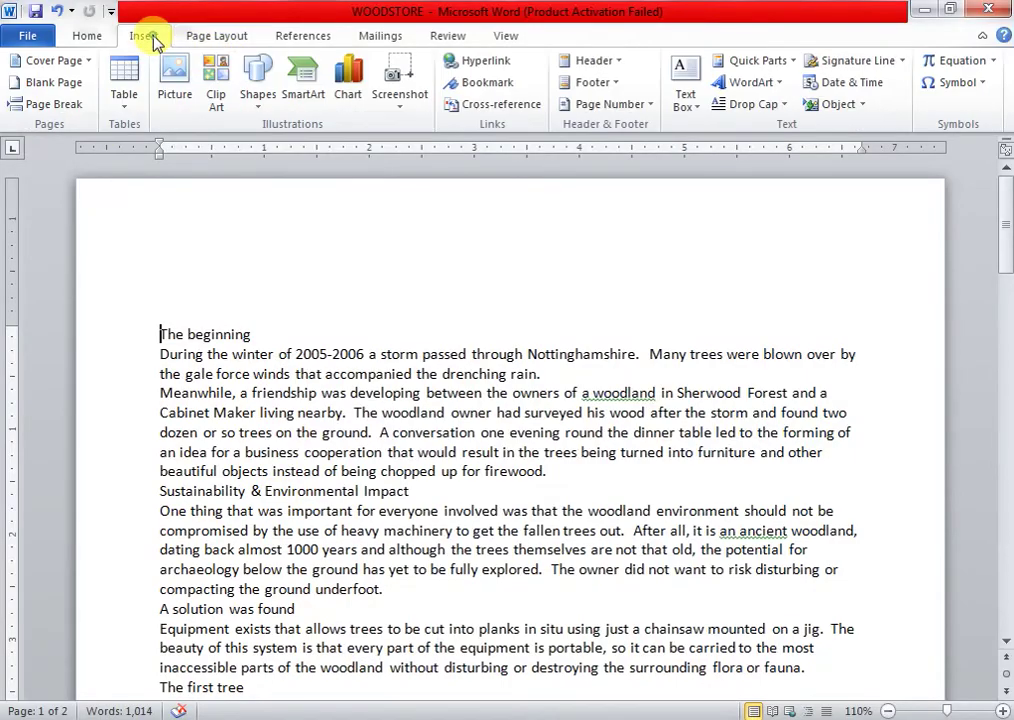
left_click(593, 60)
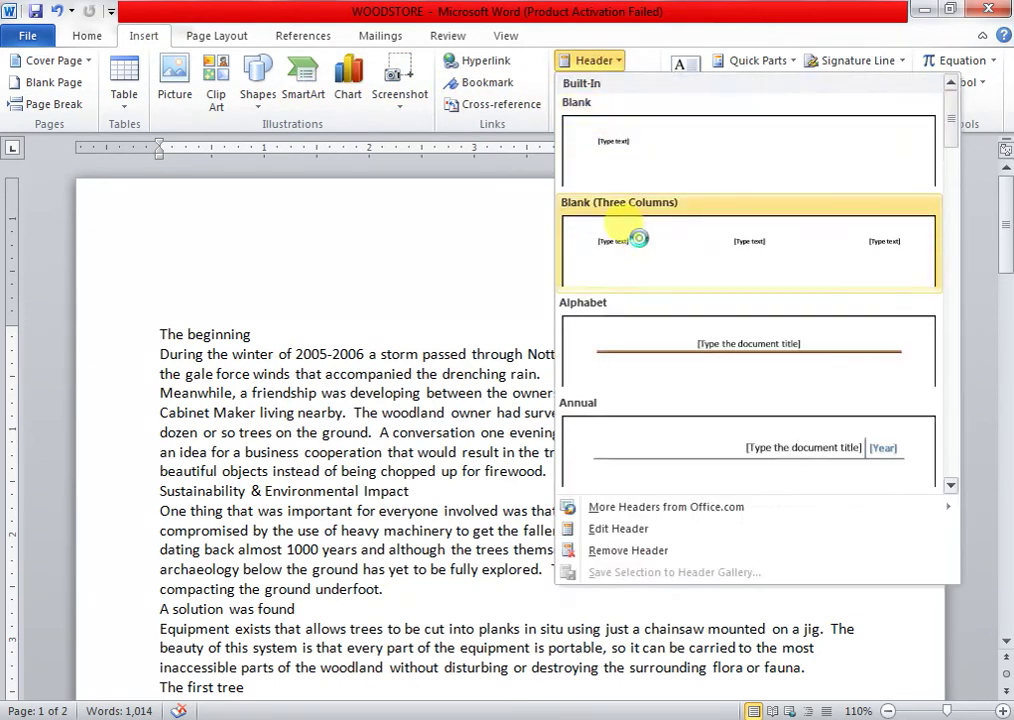
left_click(640, 233)
type("Name/center no/cand no")
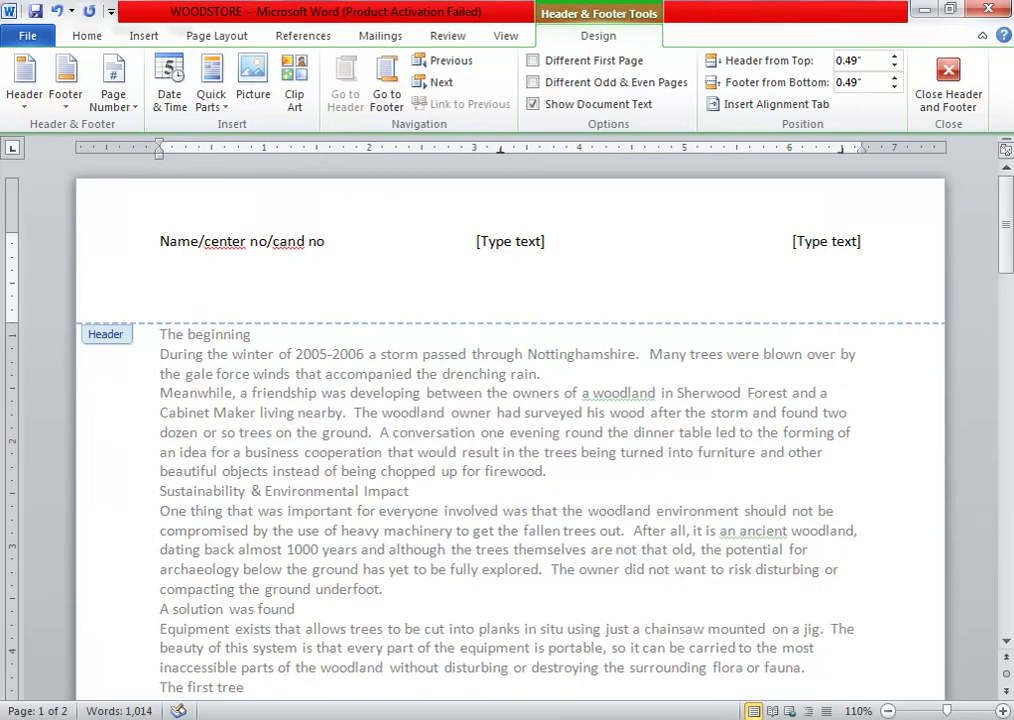
- Switch to Windows Explorer and go back up to the P2 folder
key("alt+Tab")
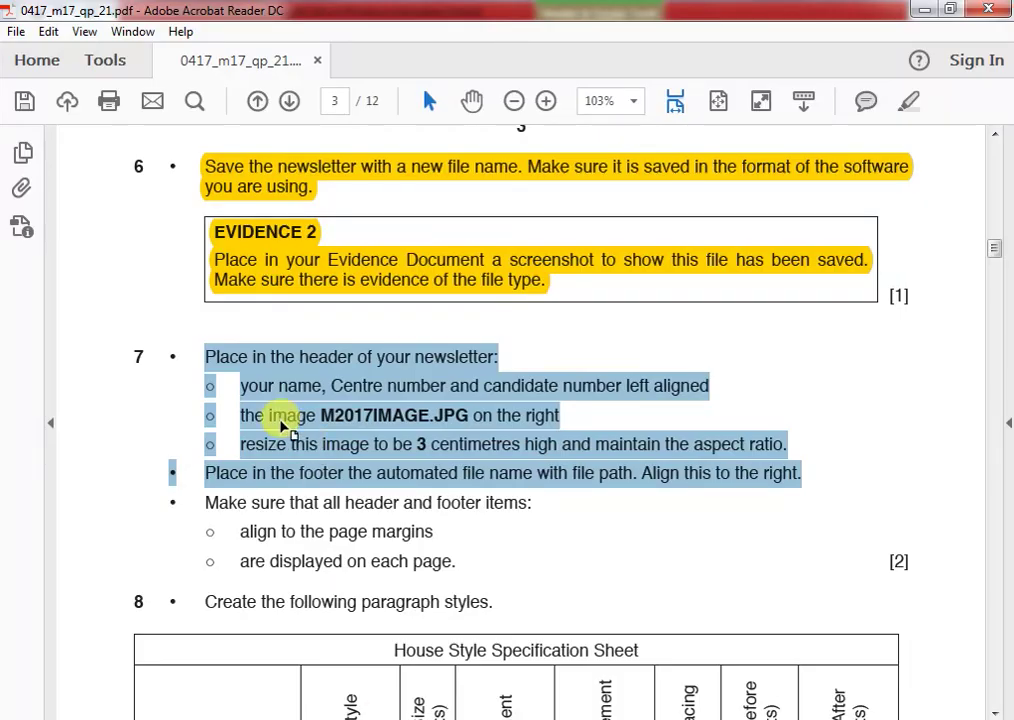
key("alt+Tab")
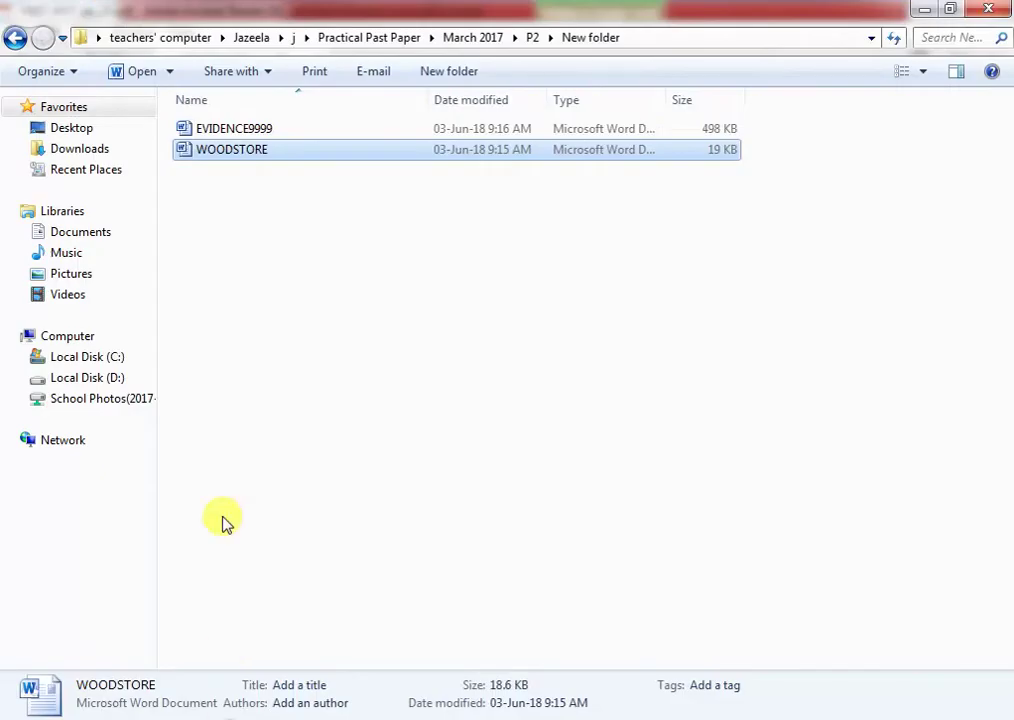
left_click(530, 38)
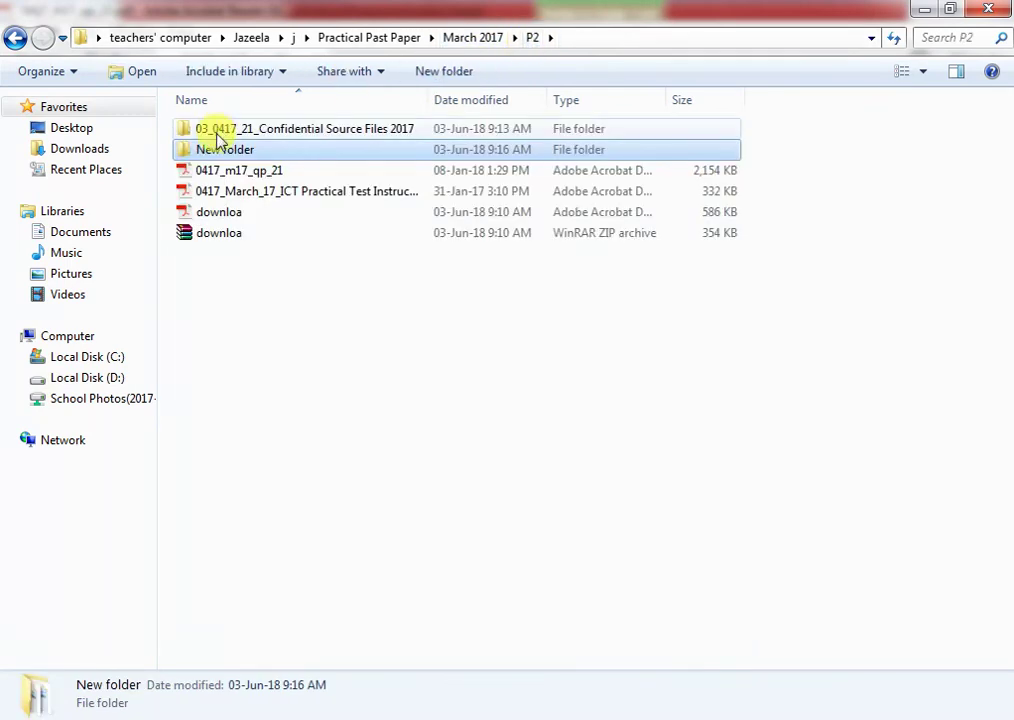